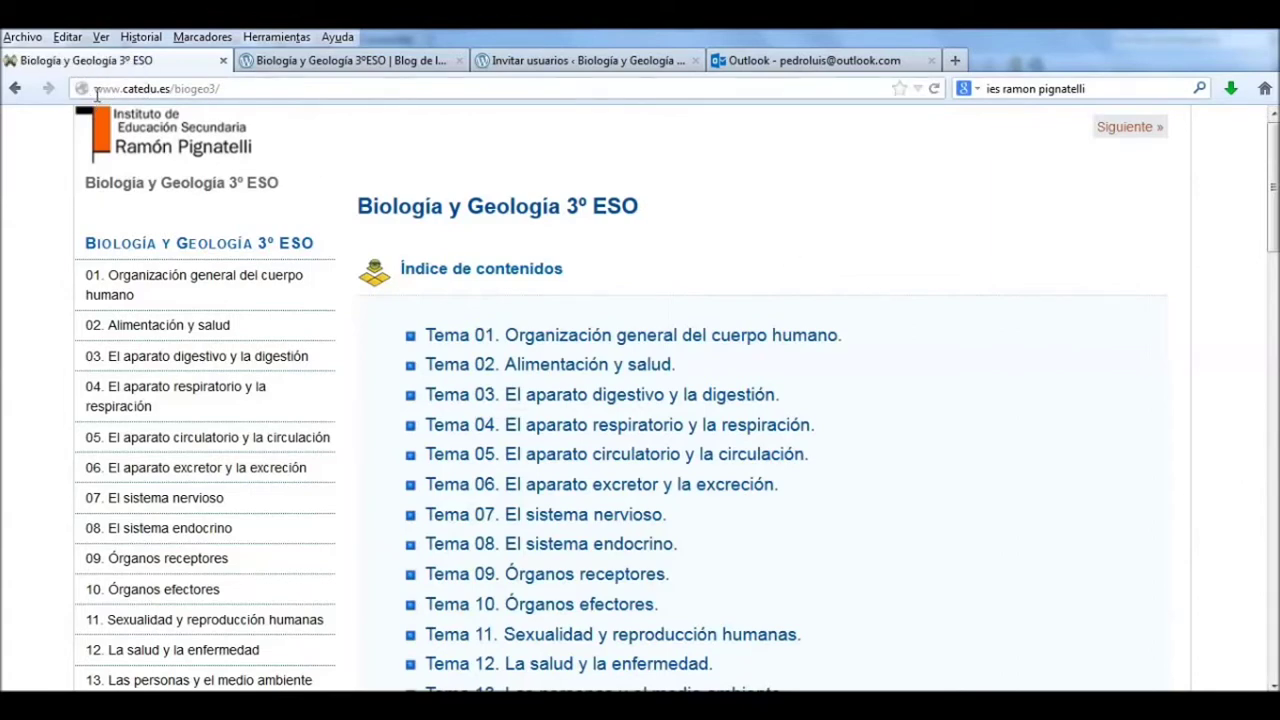
Open the Introducción's link to the 'Biología y Geología 3ºESO' student blog (bioygeo3.wordpress.com) in a new tab
left_click_drag(95, 89, 222, 90)
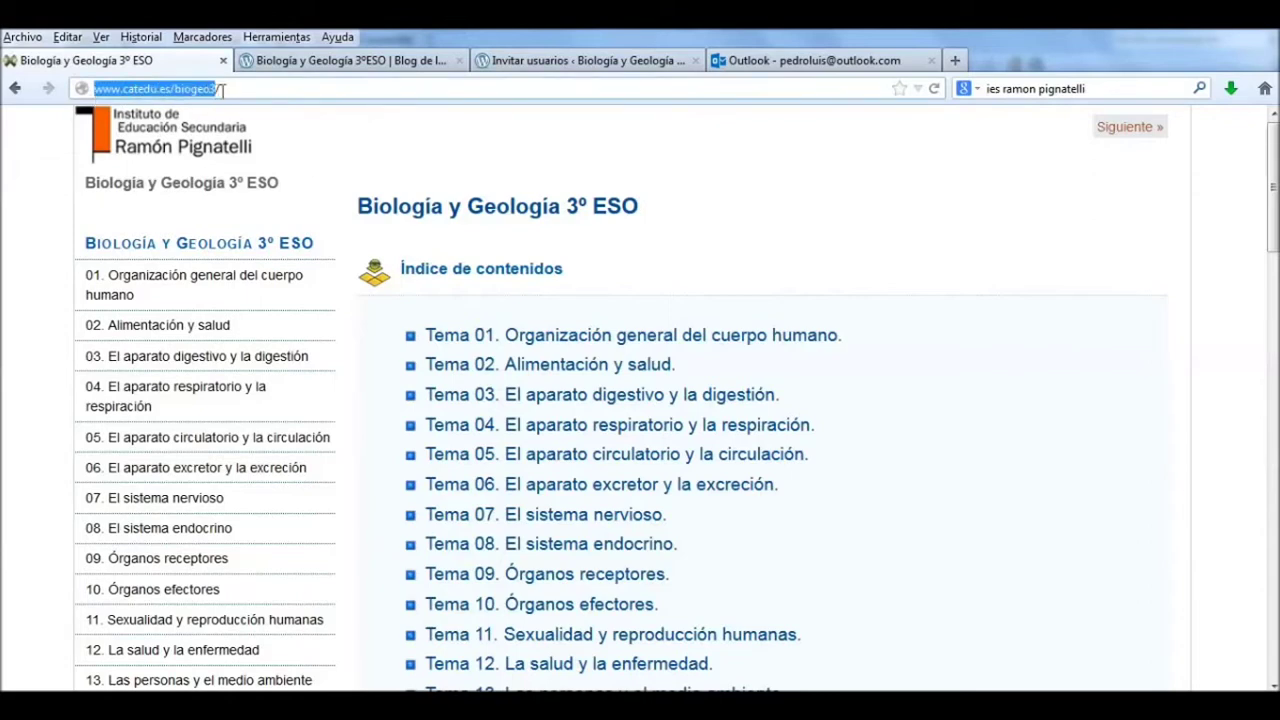
left_click(222, 90)
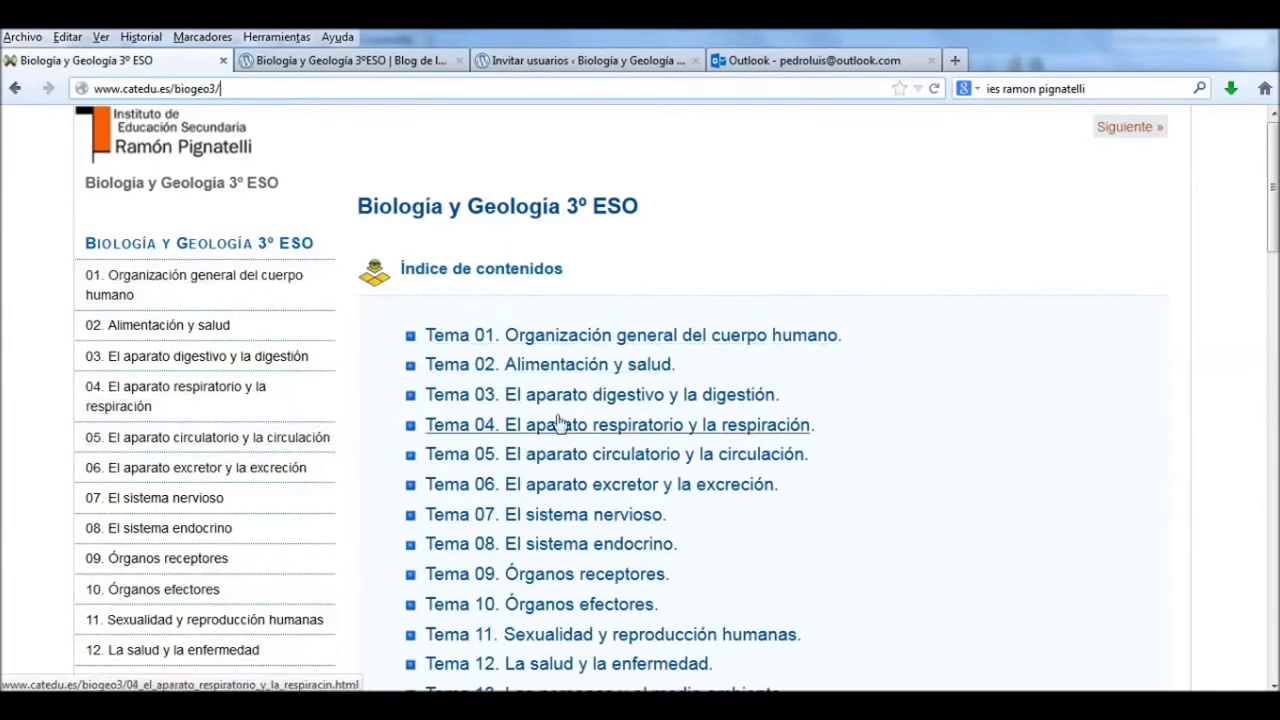
scroll(770, 366, "down", 4)
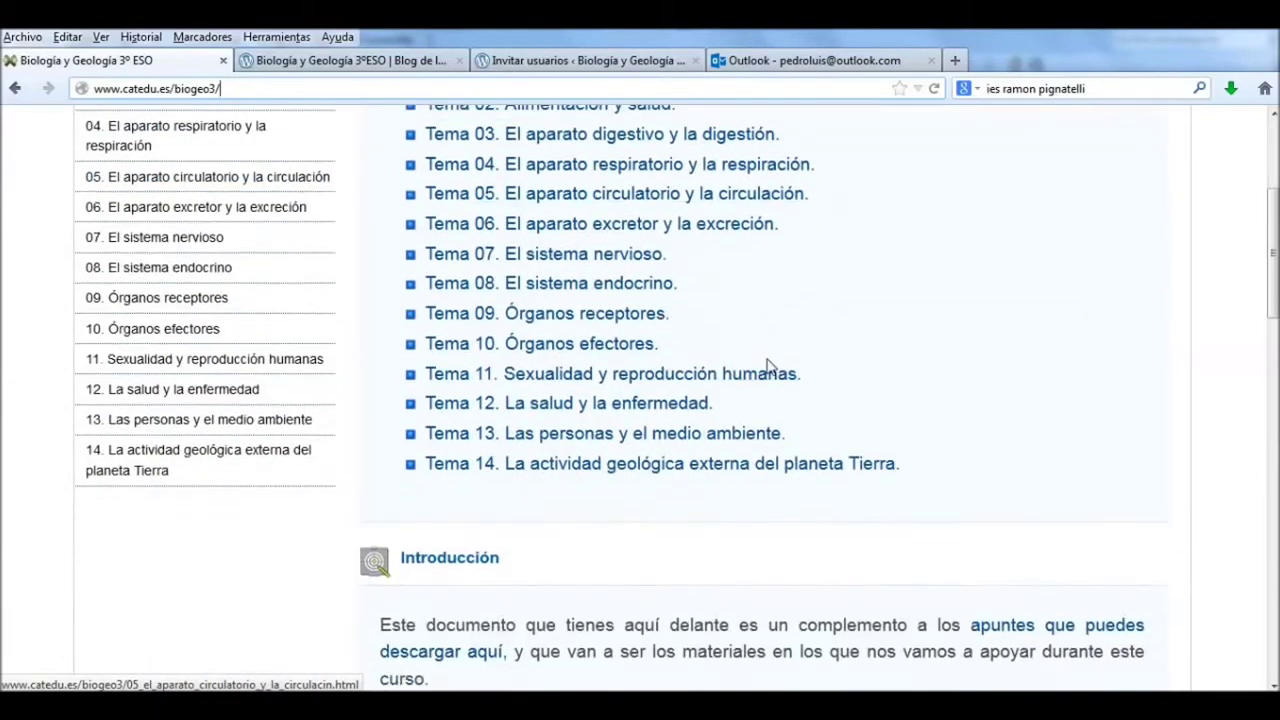
scroll(766, 365, "down", 8)
scroll(761, 362, "down", 6)
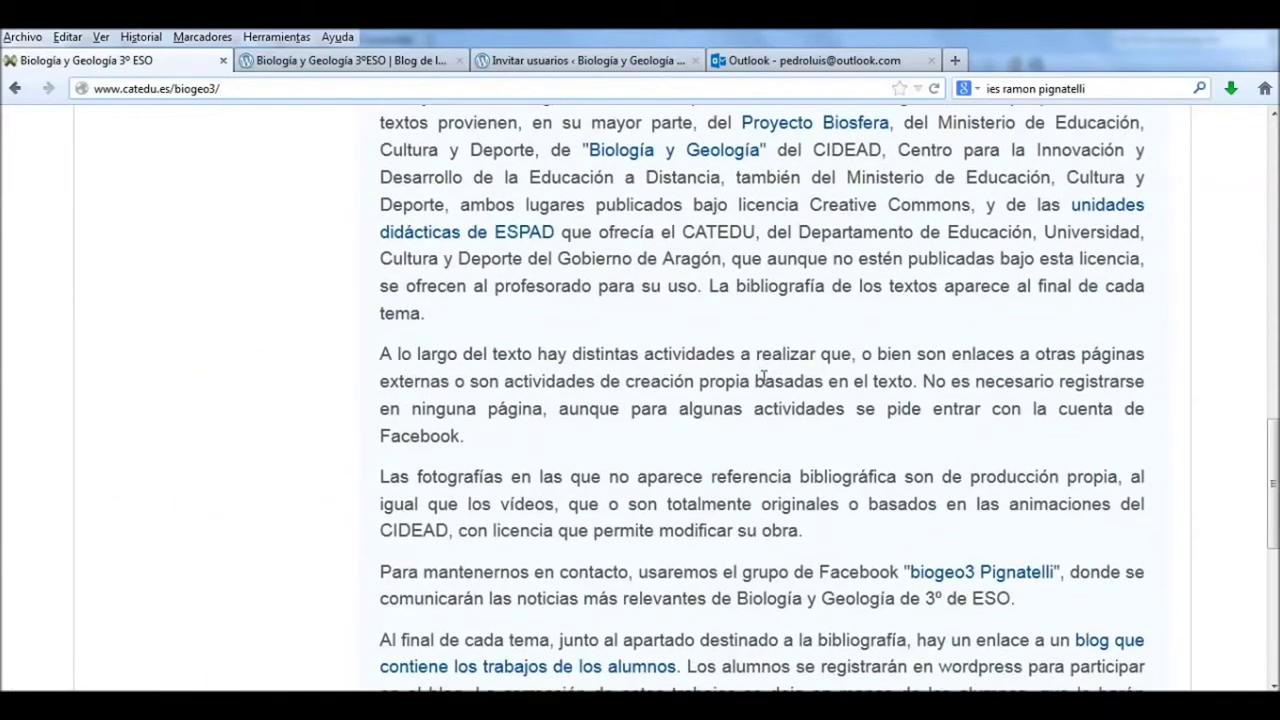
scroll(763, 377, "down", 2)
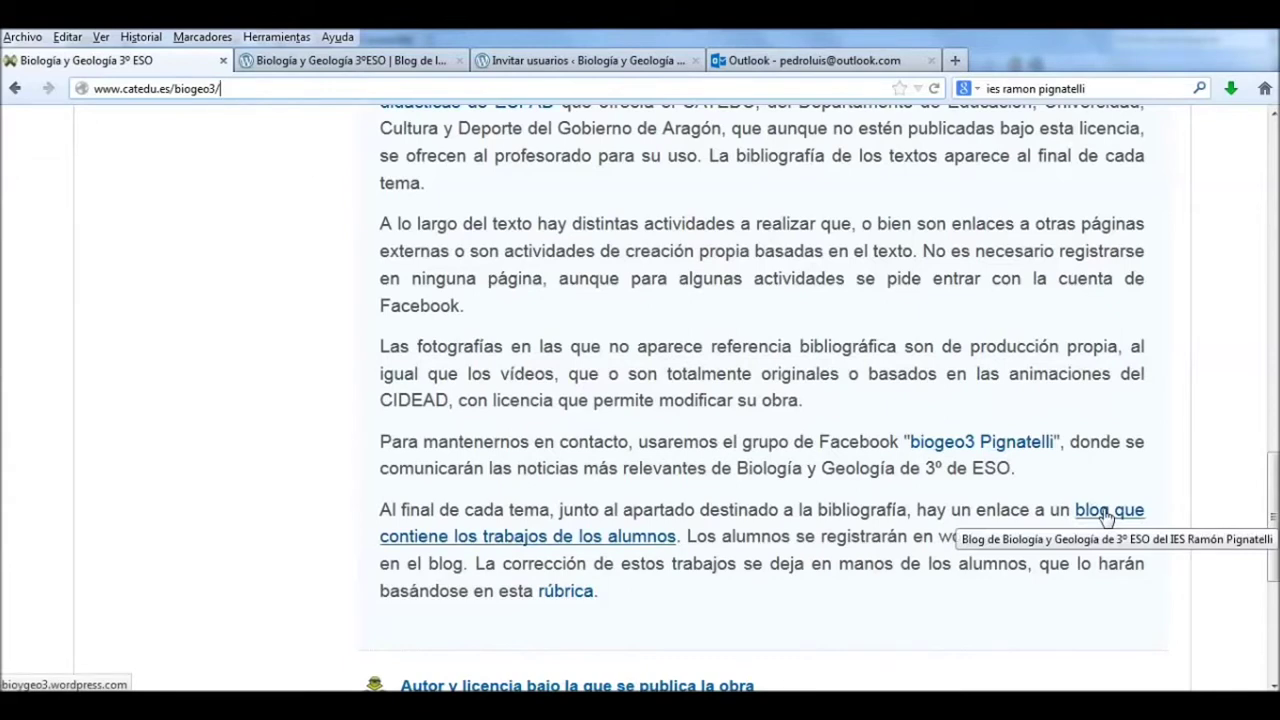
left_click(1107, 513)
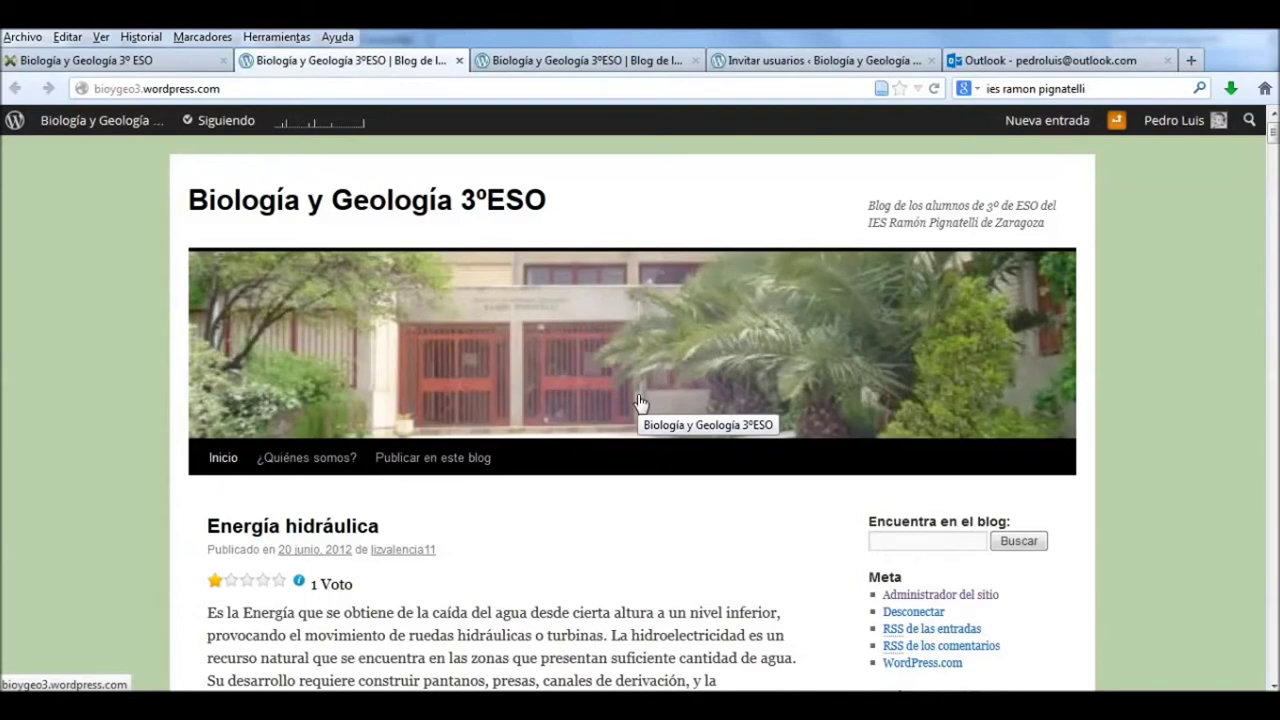
scroll(640, 402, "down", 4)
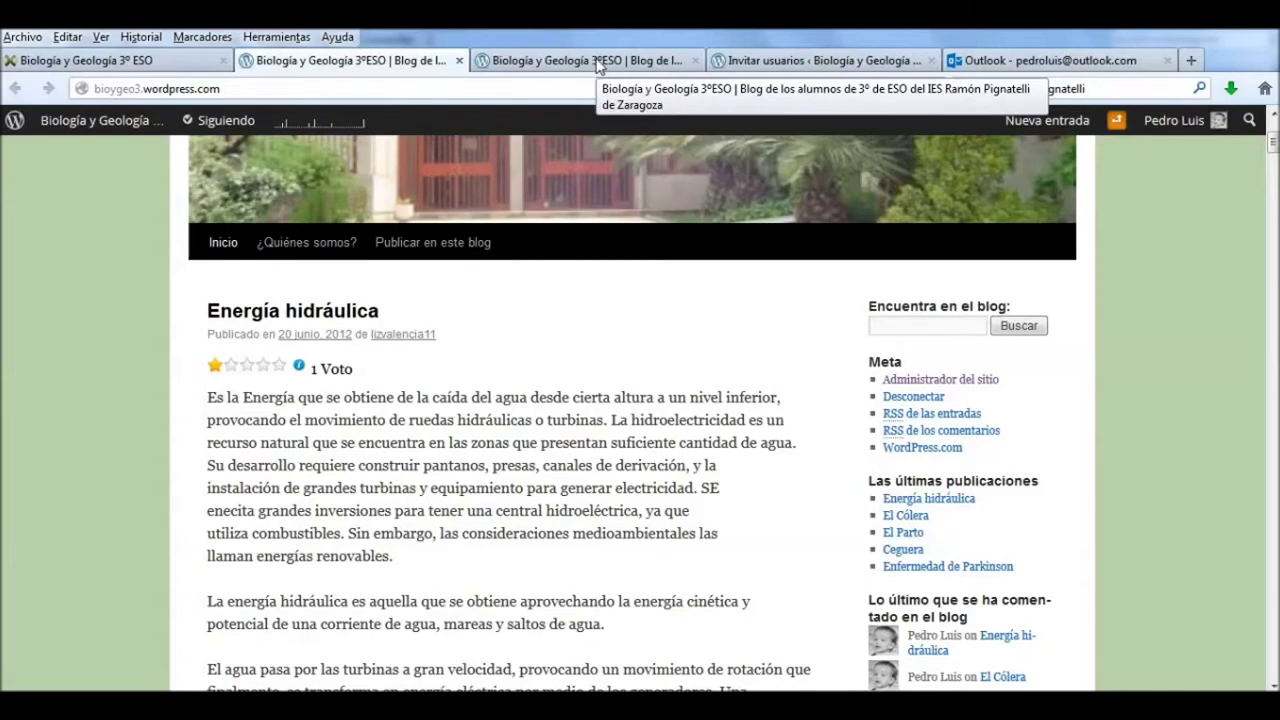
Send an Autor-role blog invitation to the student's Outlook e-mail address, then reload the page
left_click(775, 70)
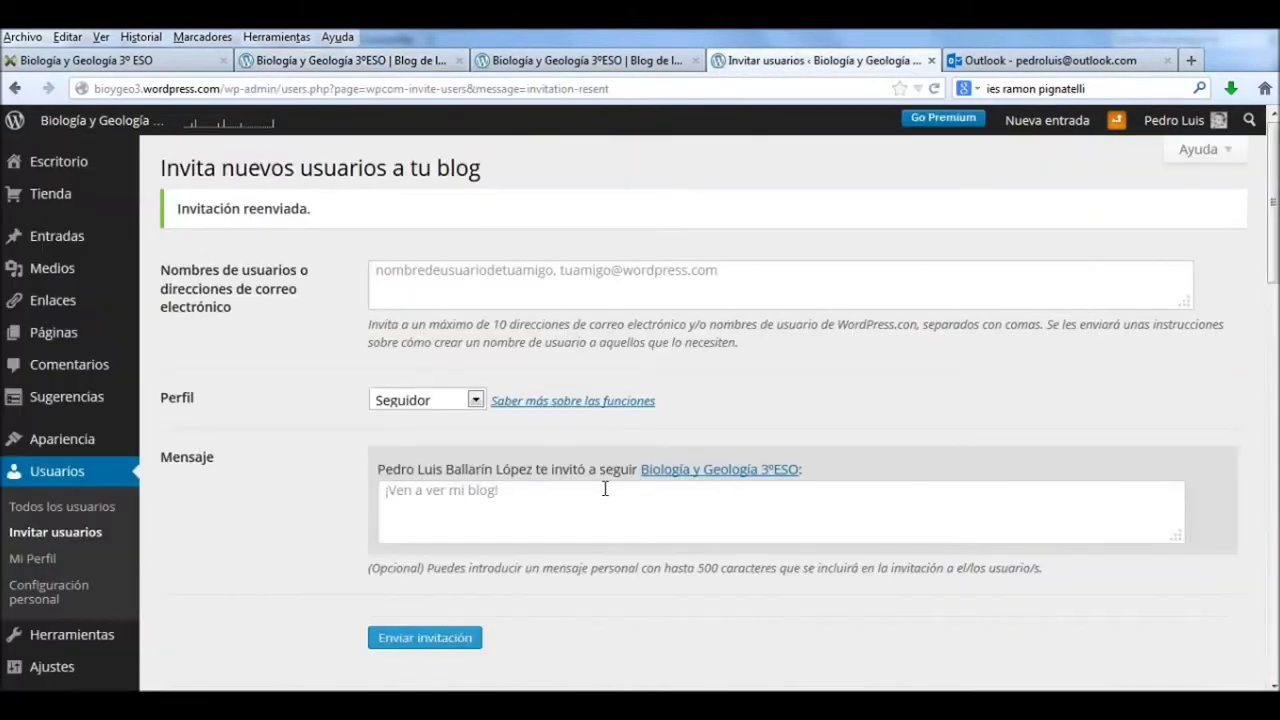
left_click(414, 291)
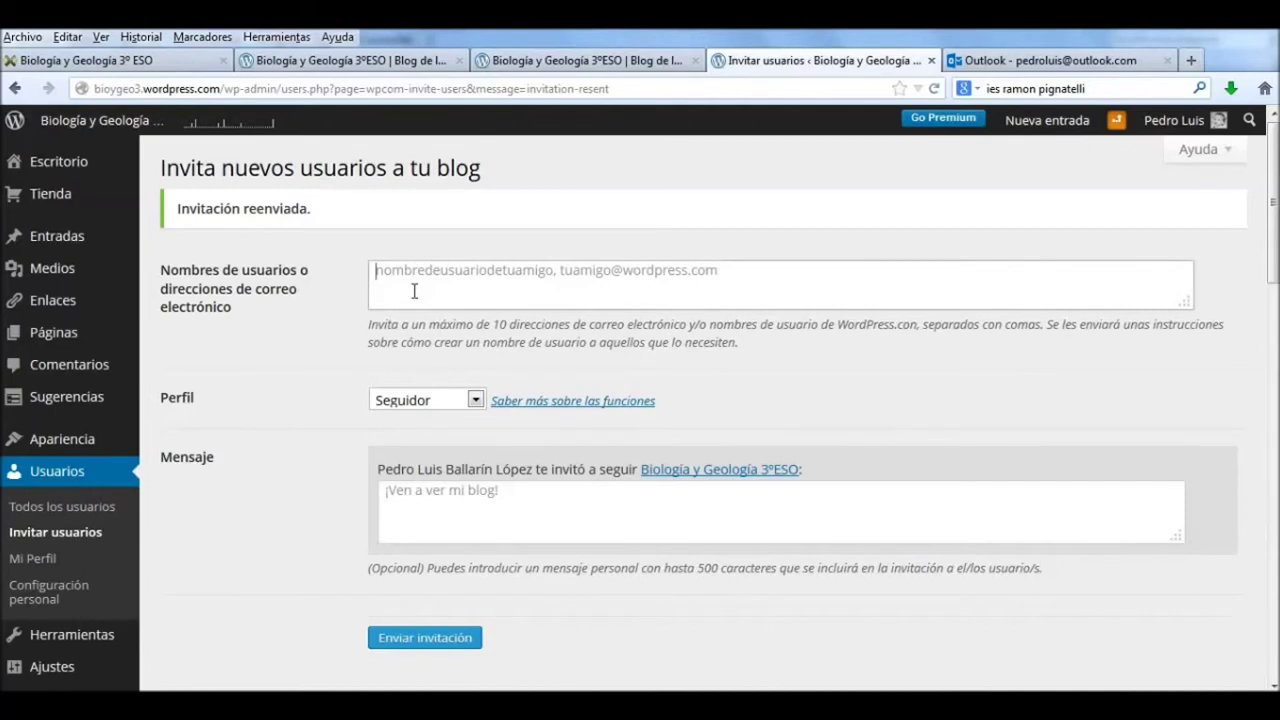
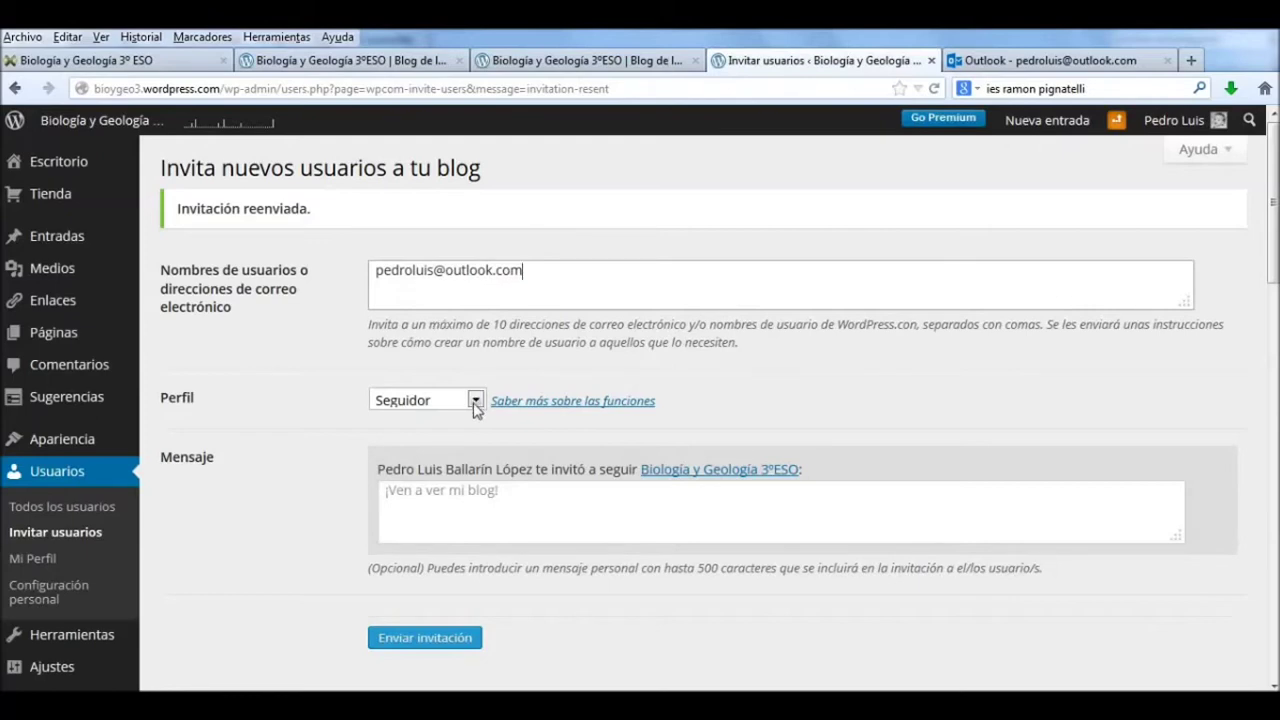
left_click(475, 401)
left_click(422, 455)
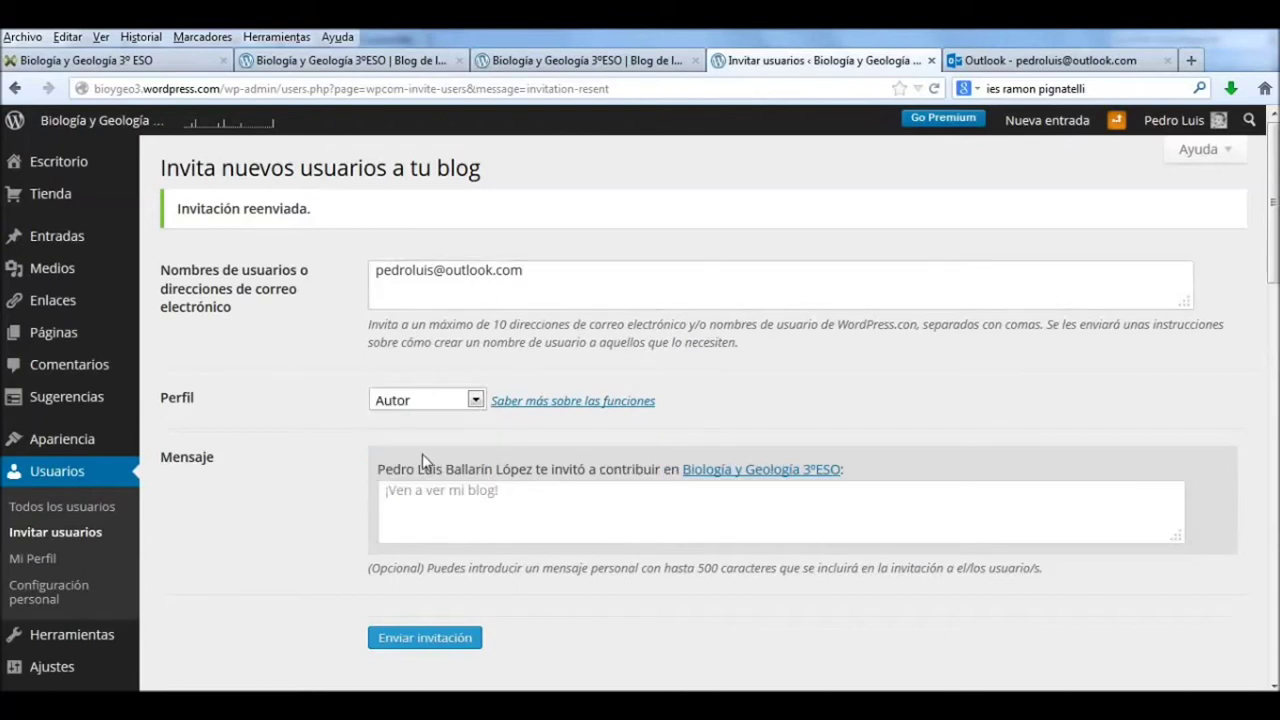
left_click(406, 645)
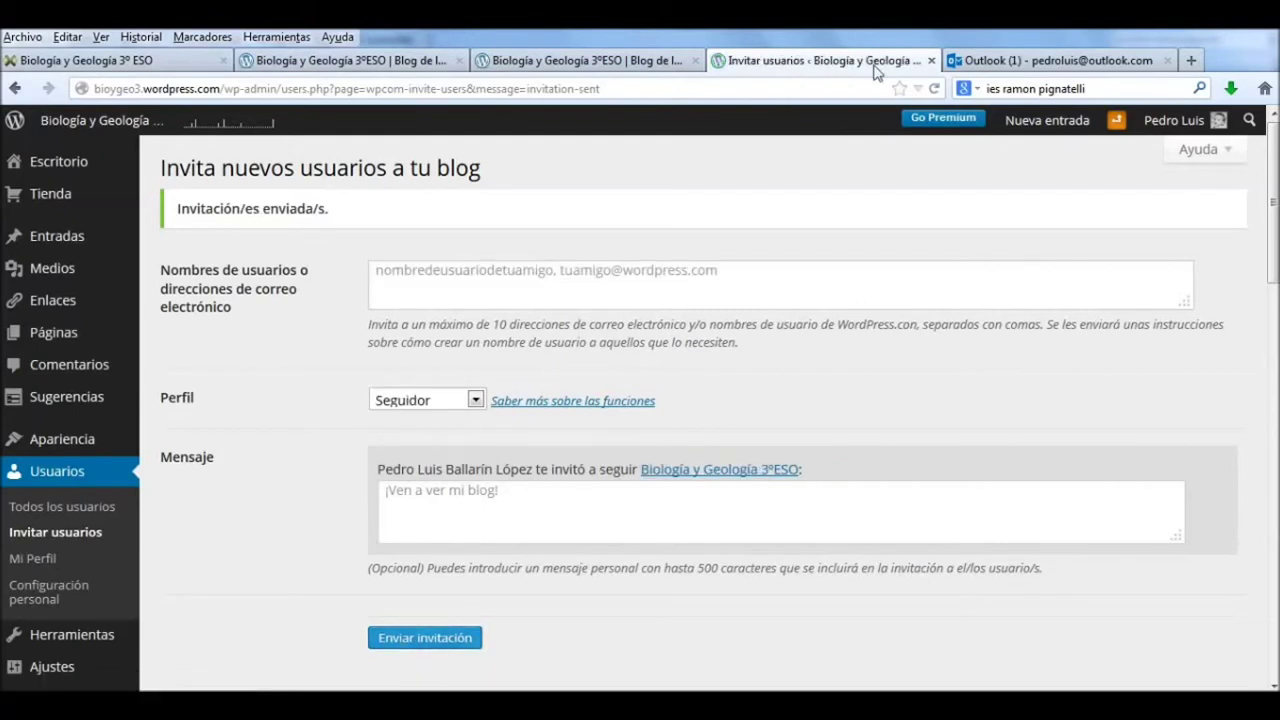
key("F5")
Read the WordPress author invitation e-mail in the Outlook inbox and close the leftover blog tabs
left_click(930, 62)
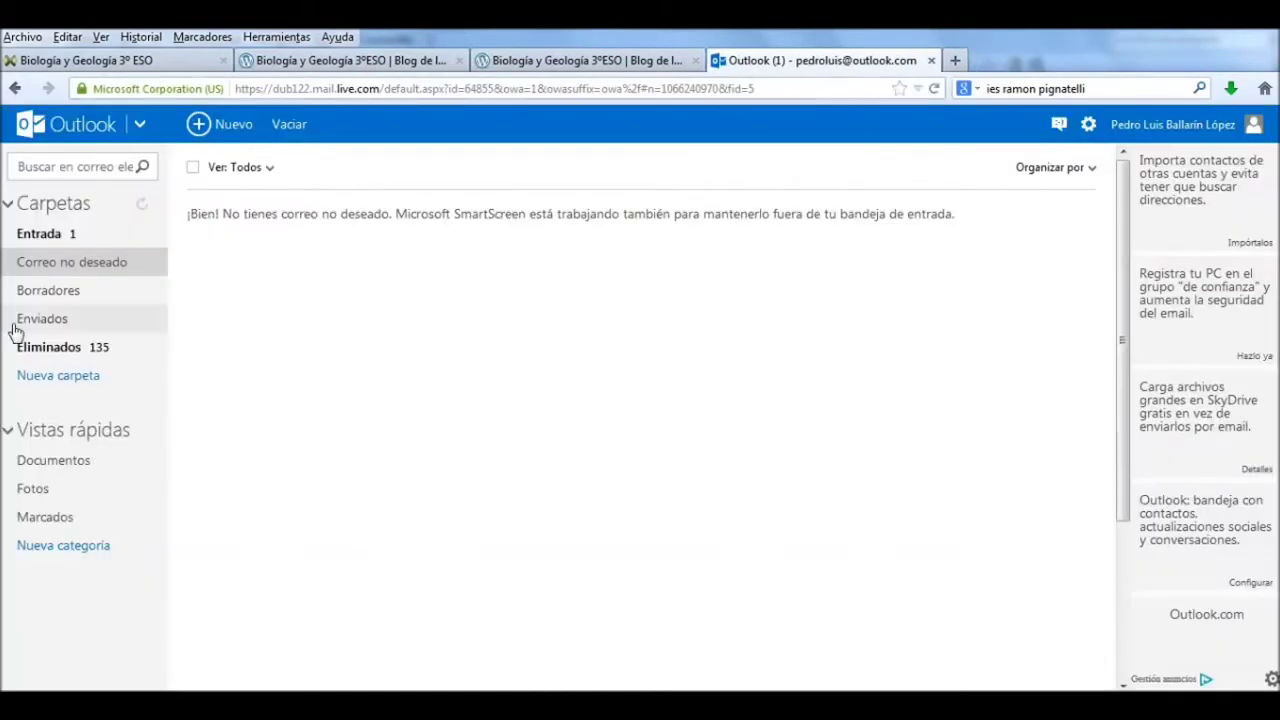
left_click(37, 240)
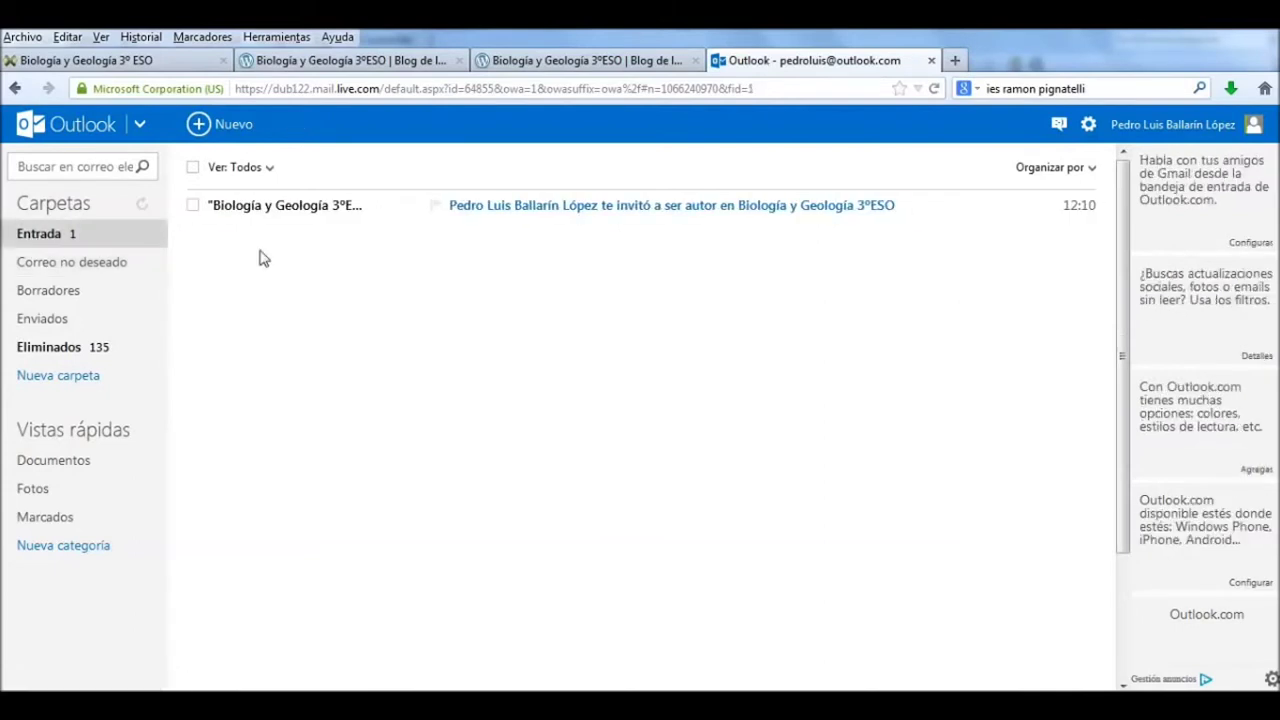
left_click(472, 210)
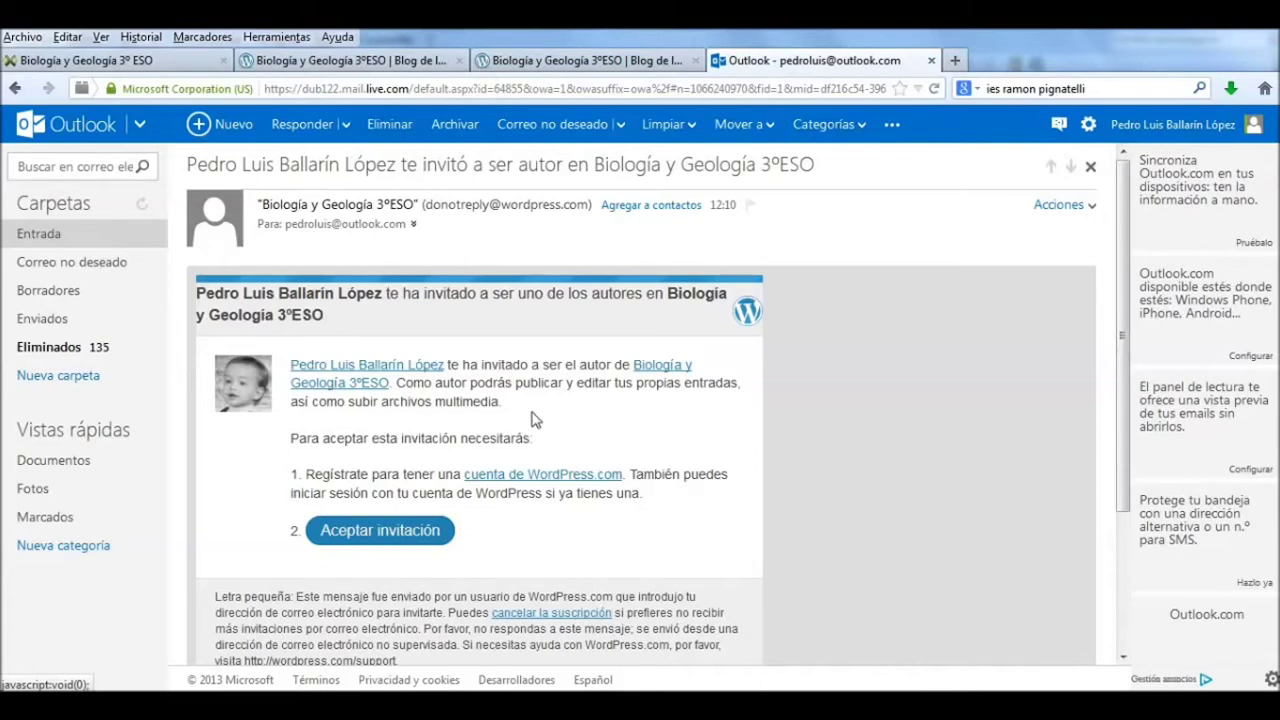
scroll(533, 420, "down", 1)
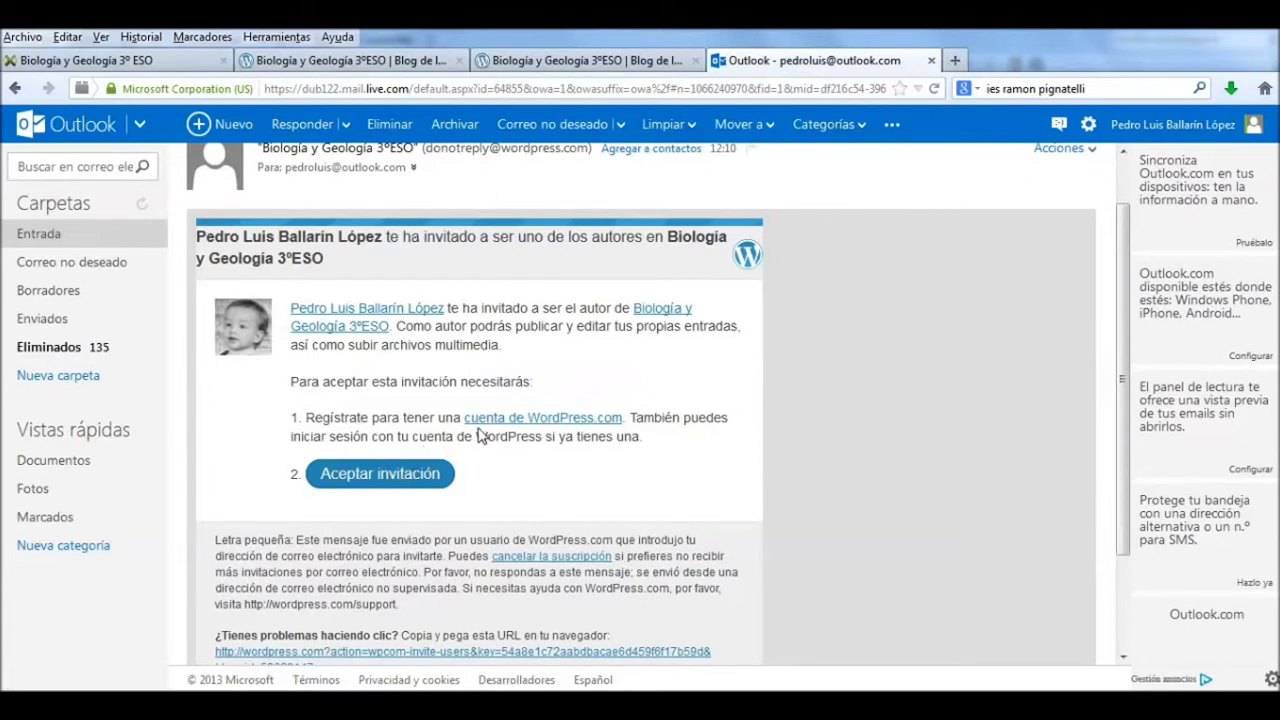
left_click(460, 60)
left_click(460, 60)
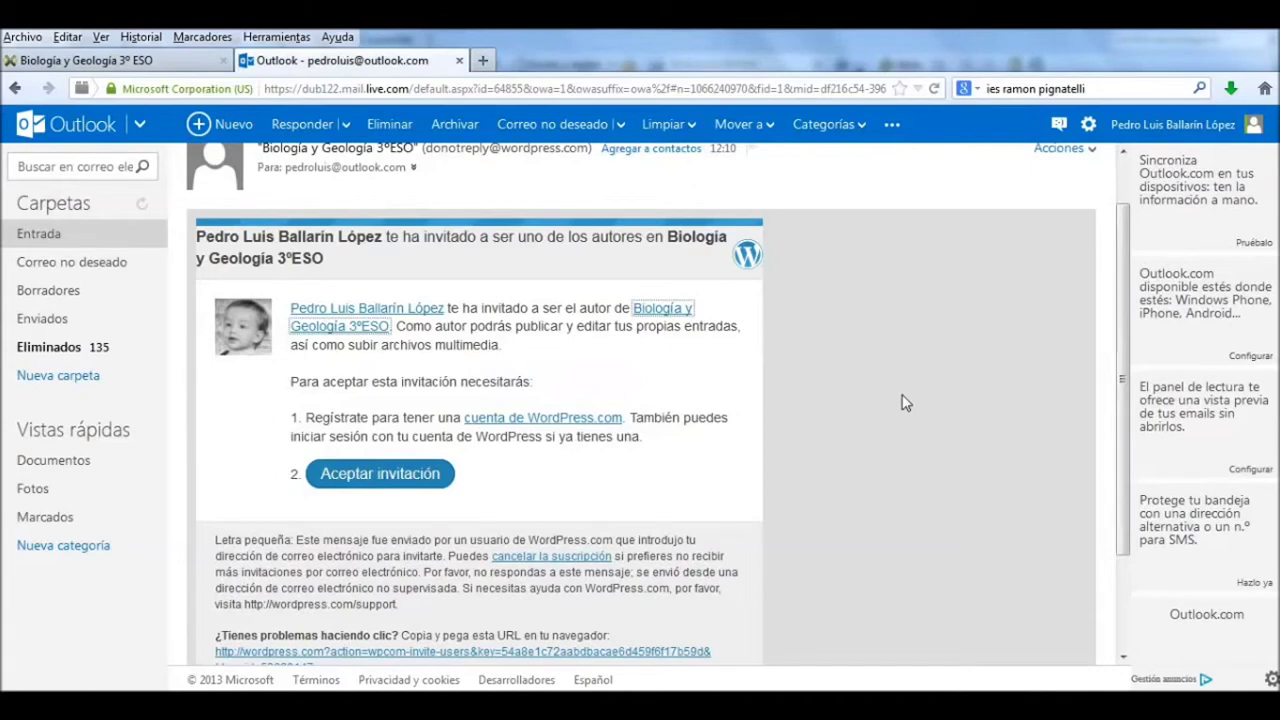
right_click(651, 316)
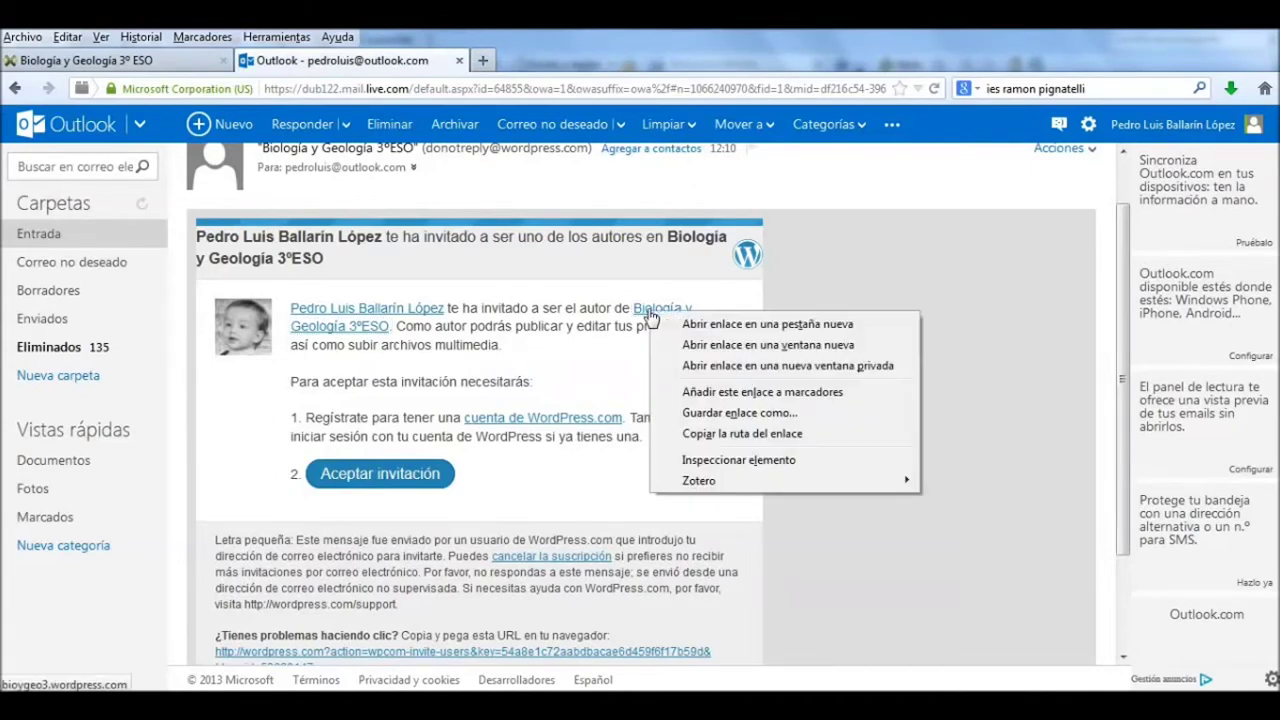
Open the invitation's blog link in a new tab and follow its Registrarse link to the sign-up form
left_click(690, 323)
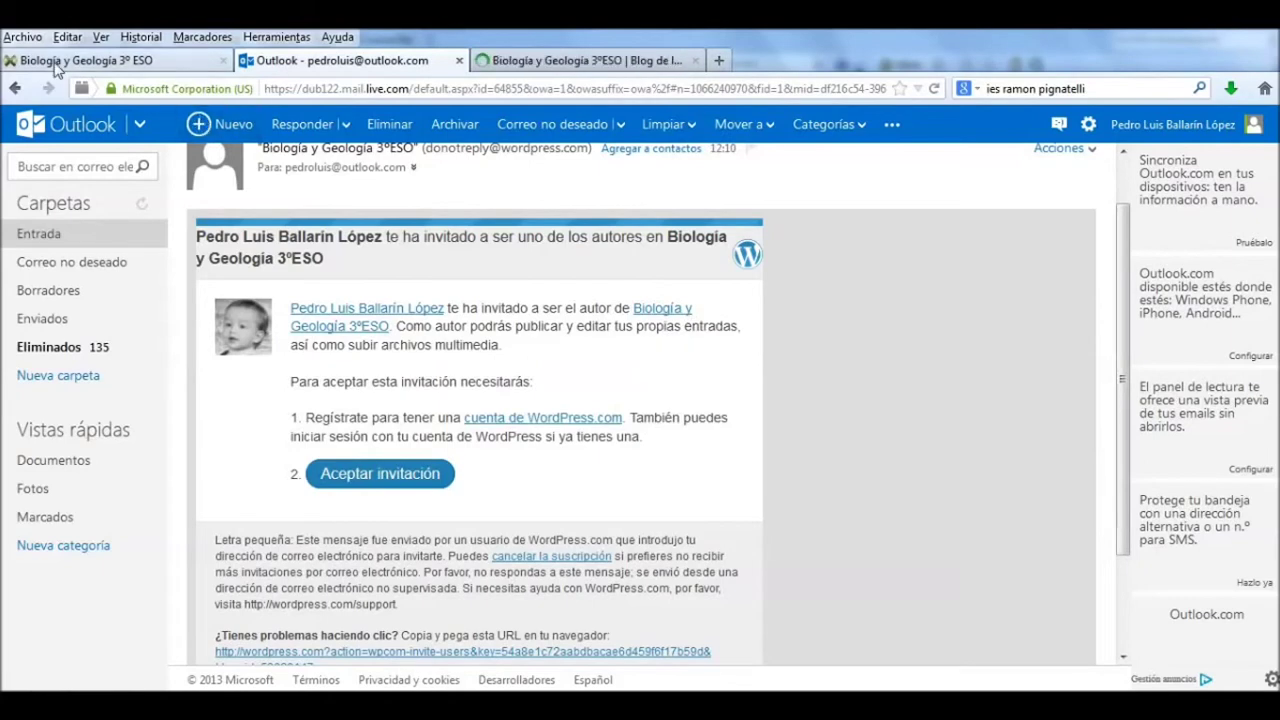
left_click(95, 64)
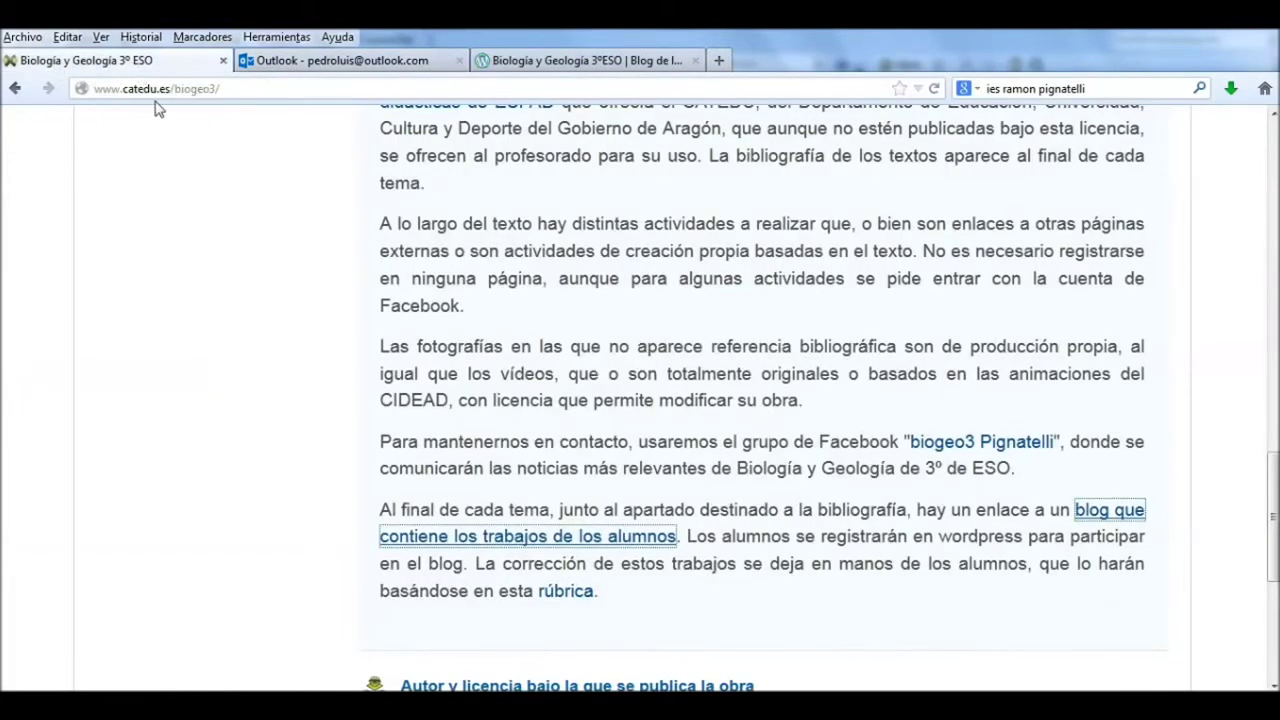
left_click(518, 62)
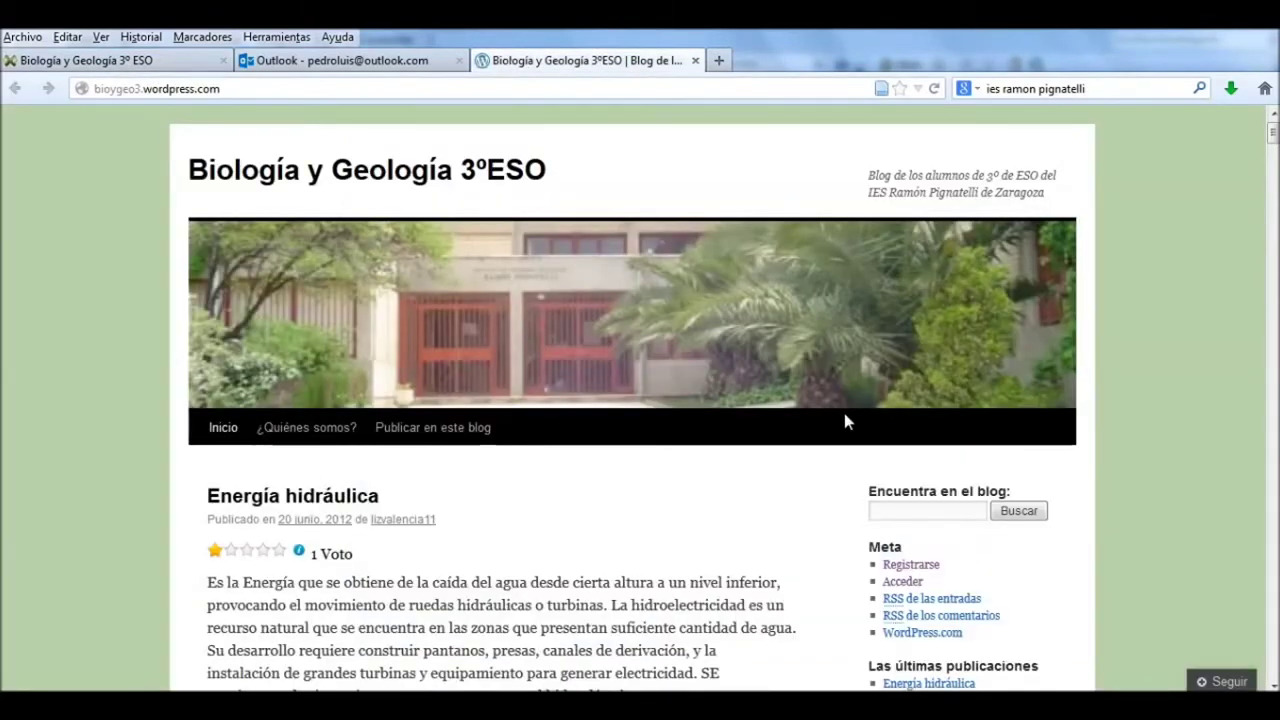
scroll(797, 633, "down", 3)
scroll(704, 416, "down", 5)
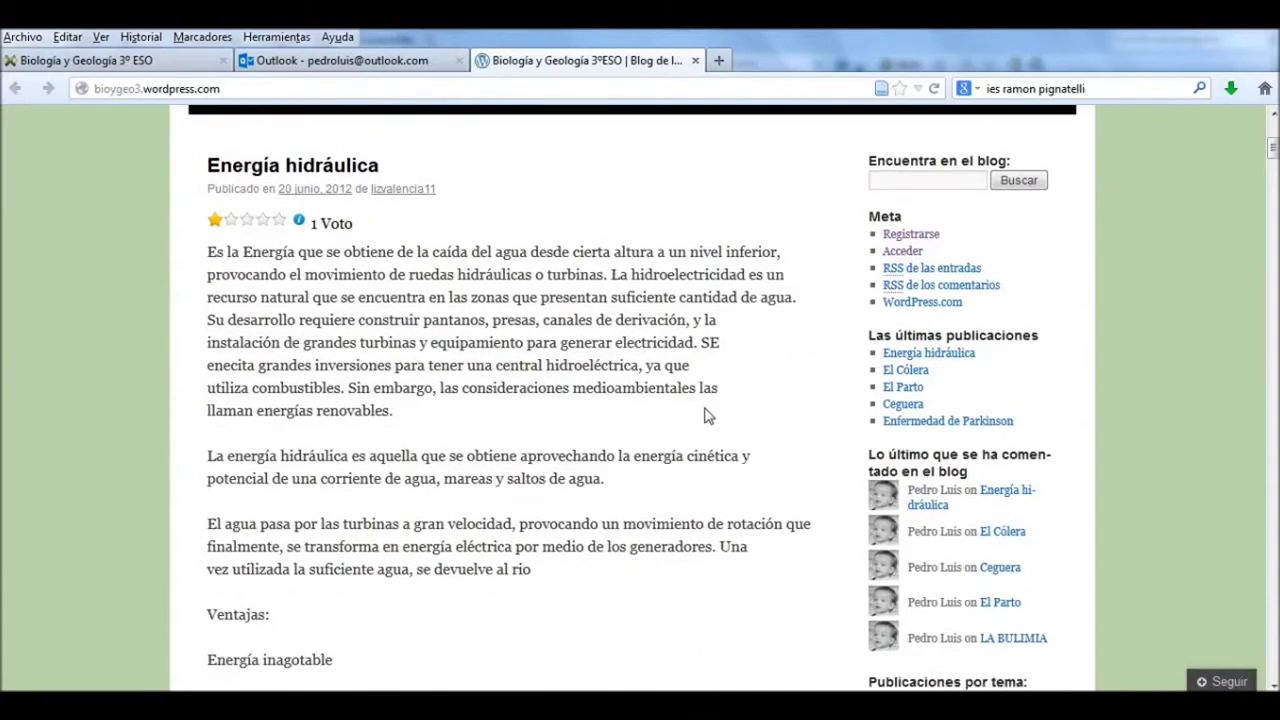
scroll(704, 416, "up", 6)
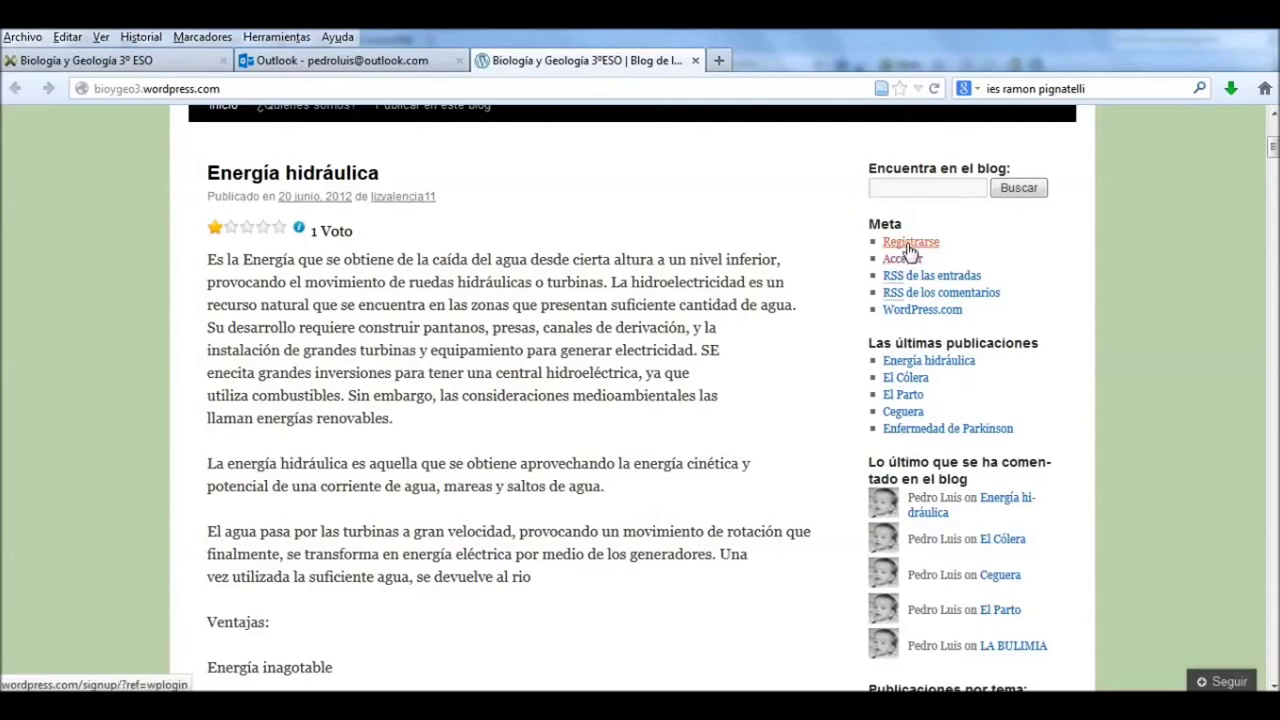
left_click(909, 246)
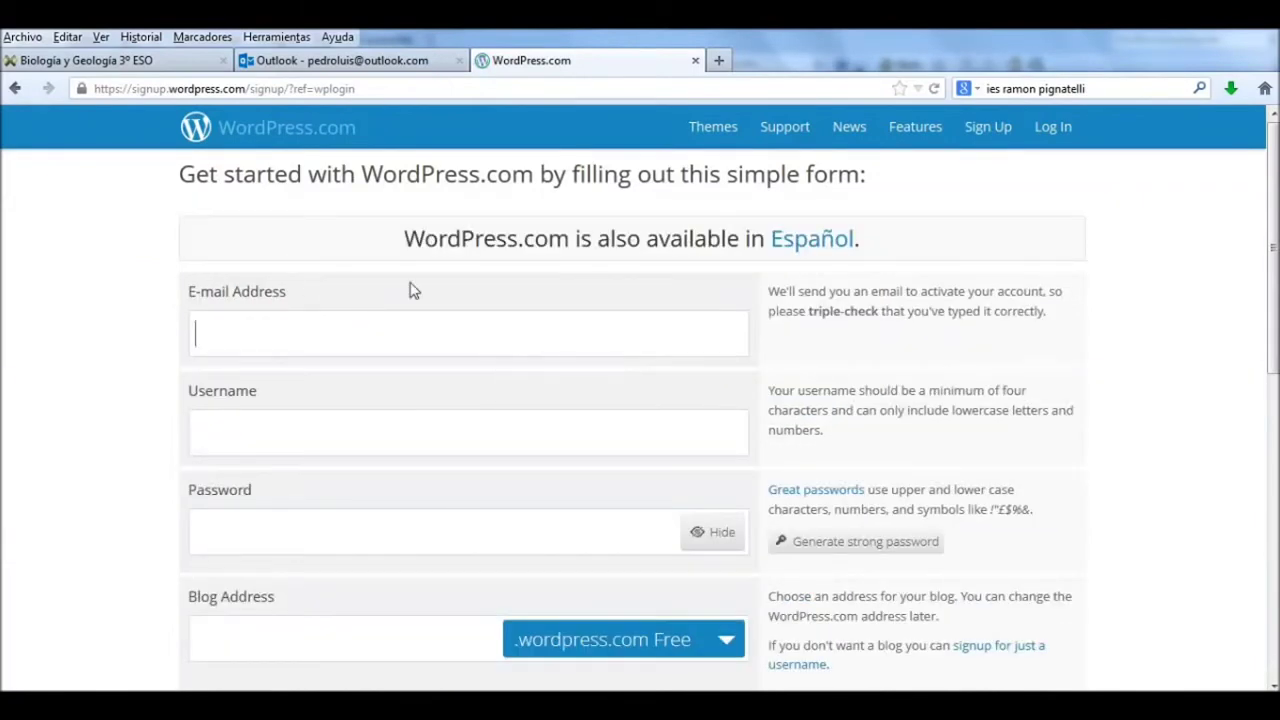
Switch the sign-up form to Spanish, choose a username-only account, and enter the student's e-mail
left_click(798, 246)
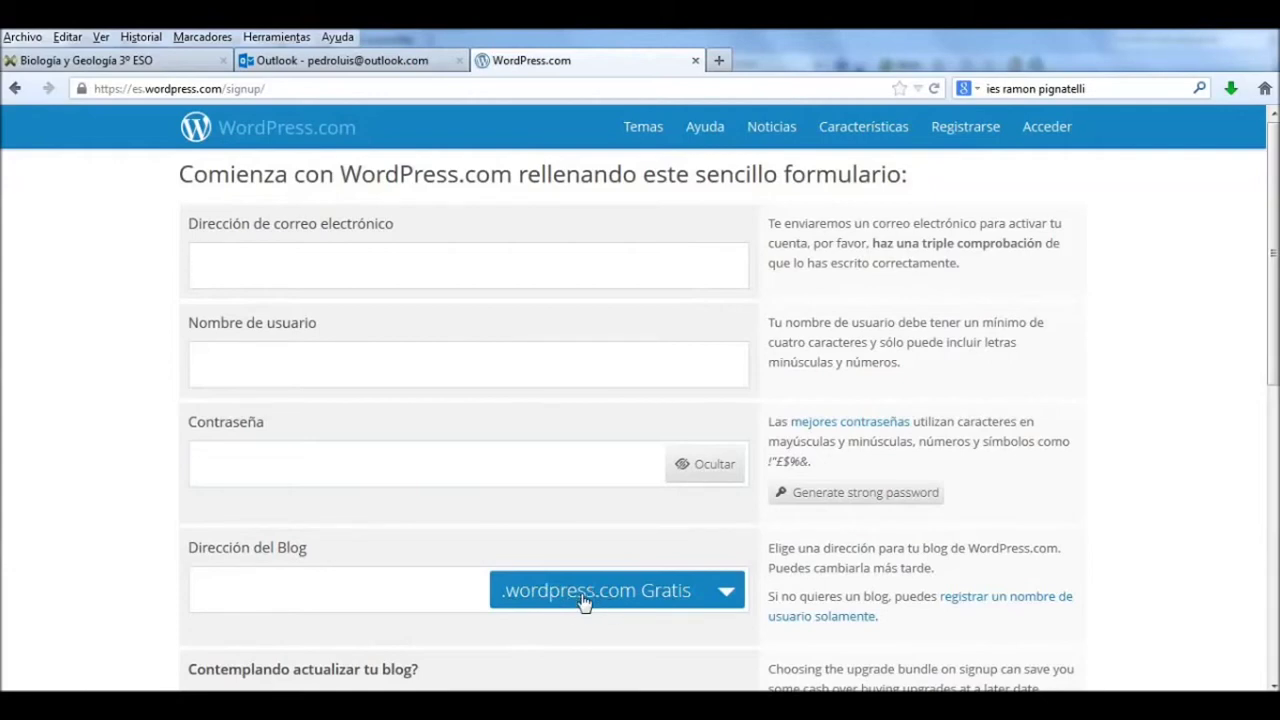
left_click(822, 624)
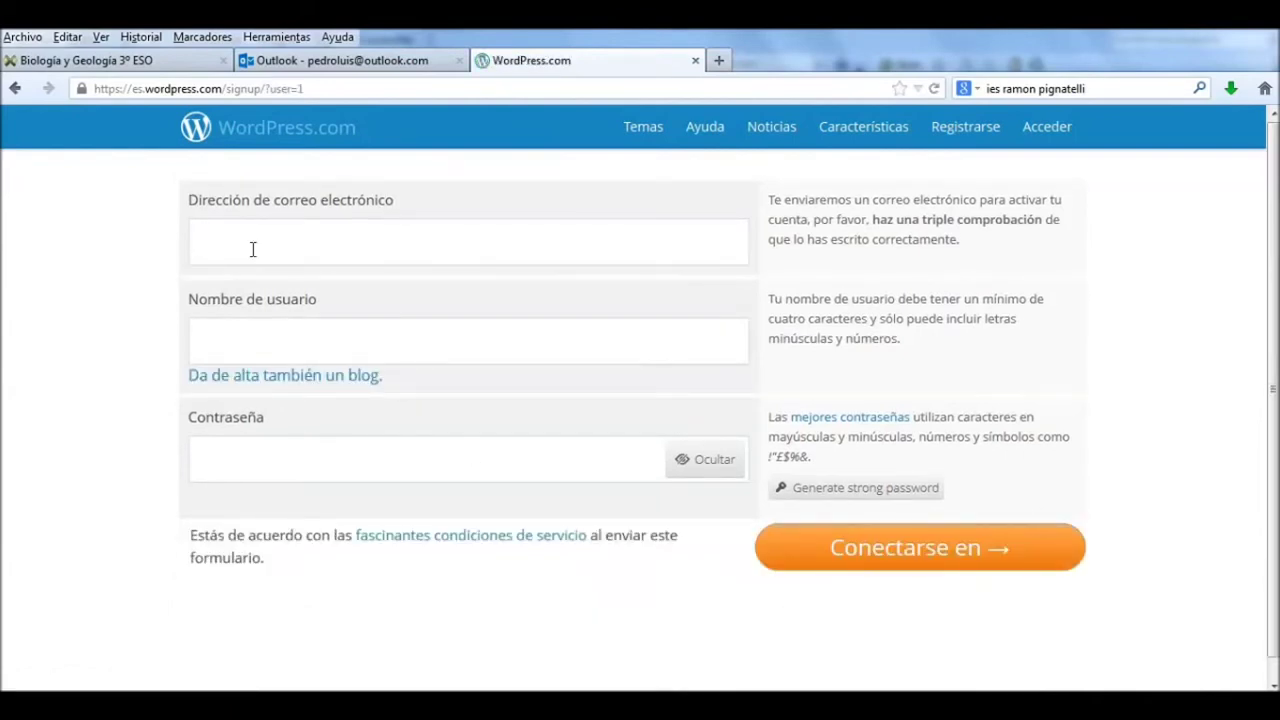
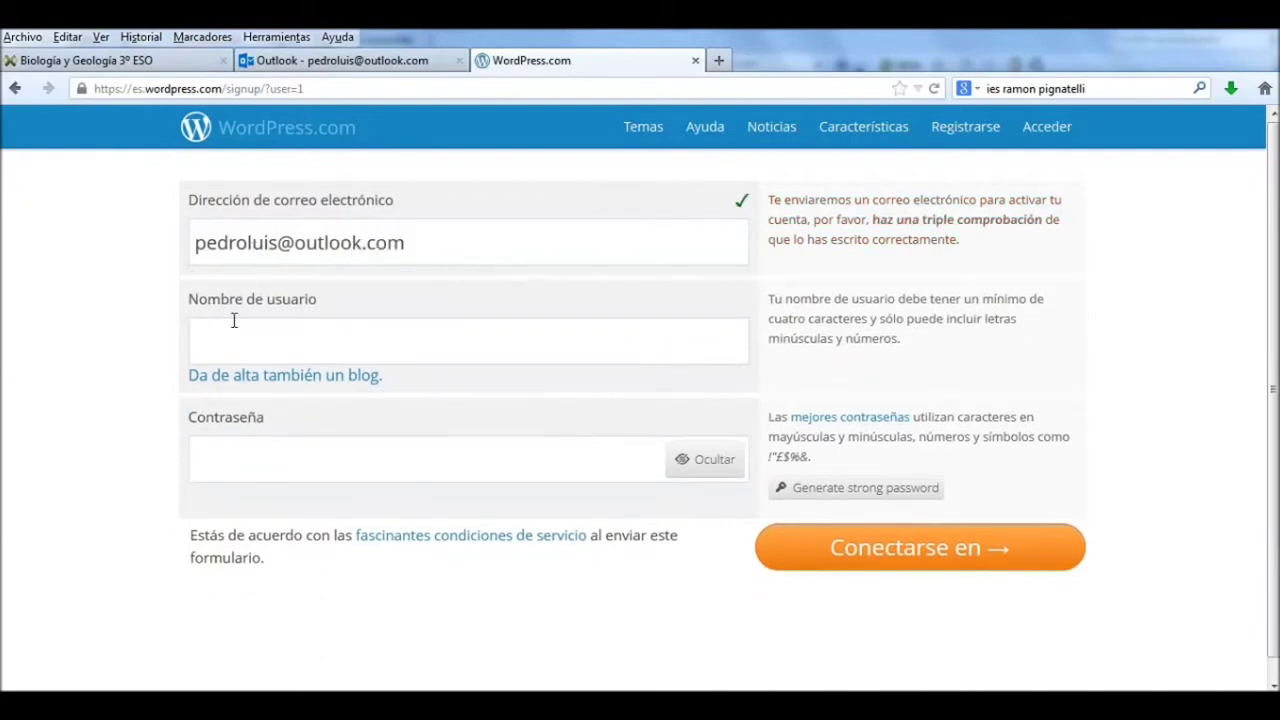
Fill in the username and account password fields, then submit the sign-up form
left_click(231, 329)
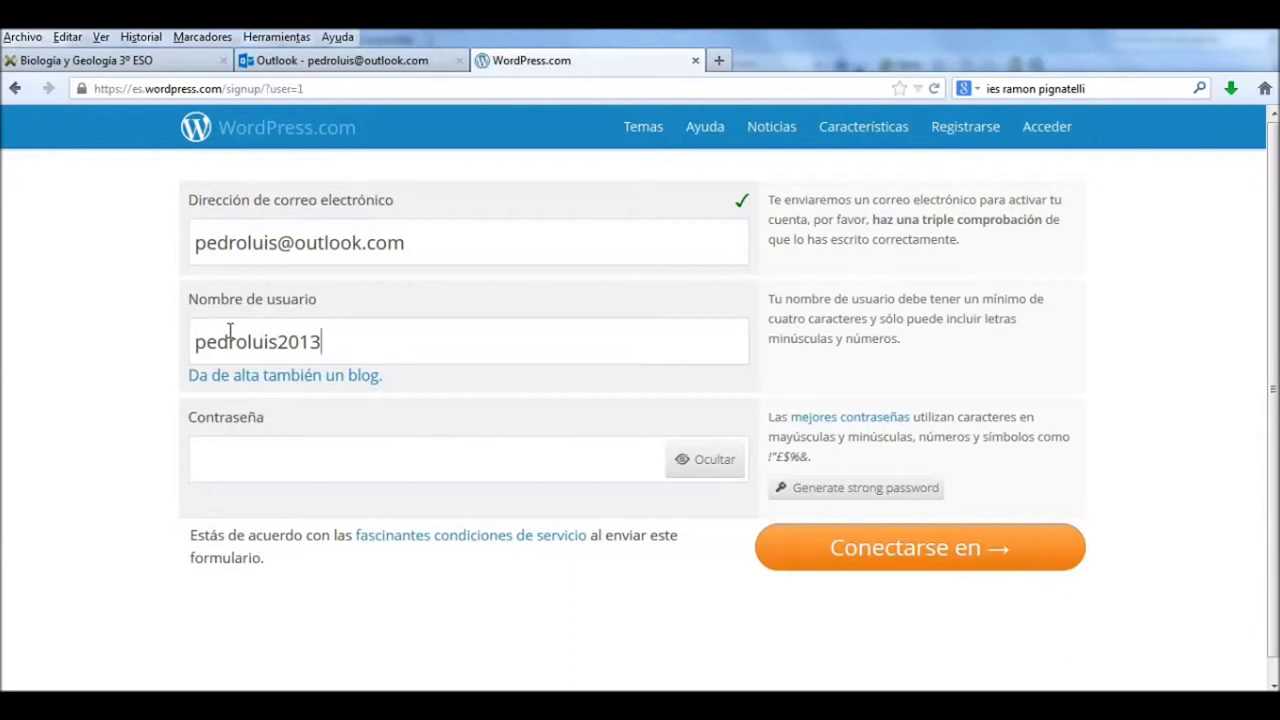
left_click(254, 459)
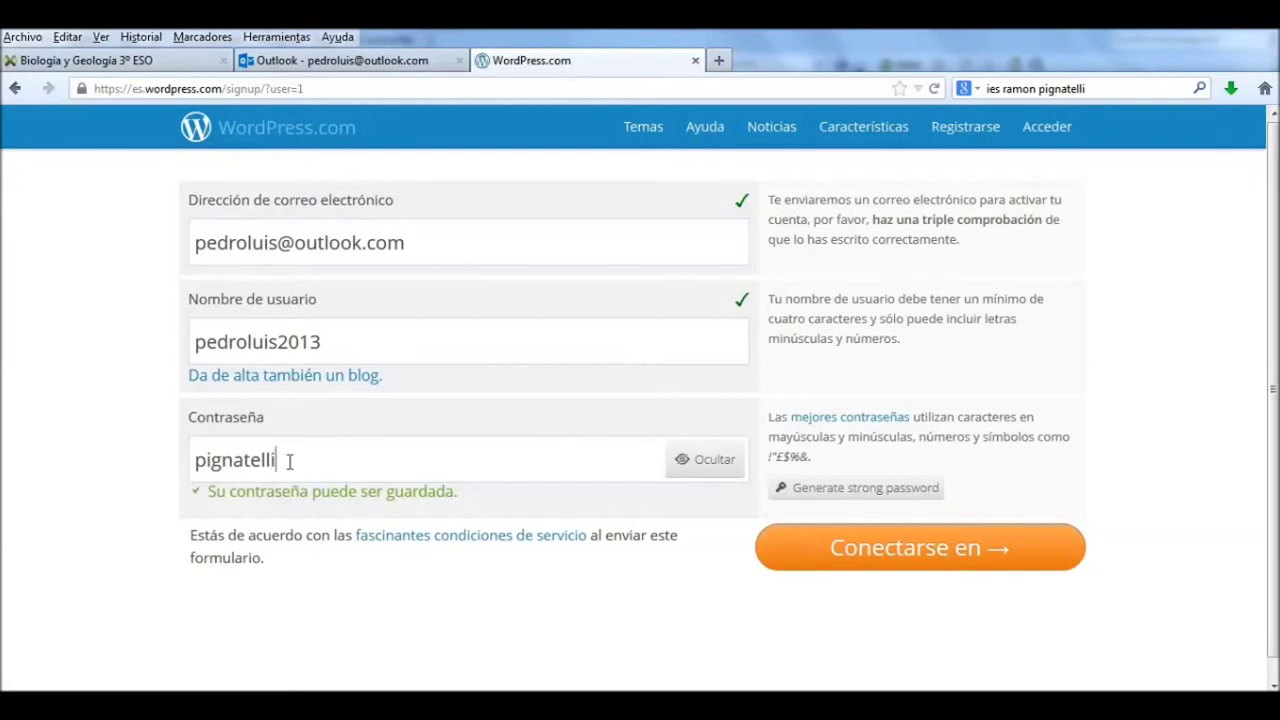
left_click_drag(281, 461, 108, 461)
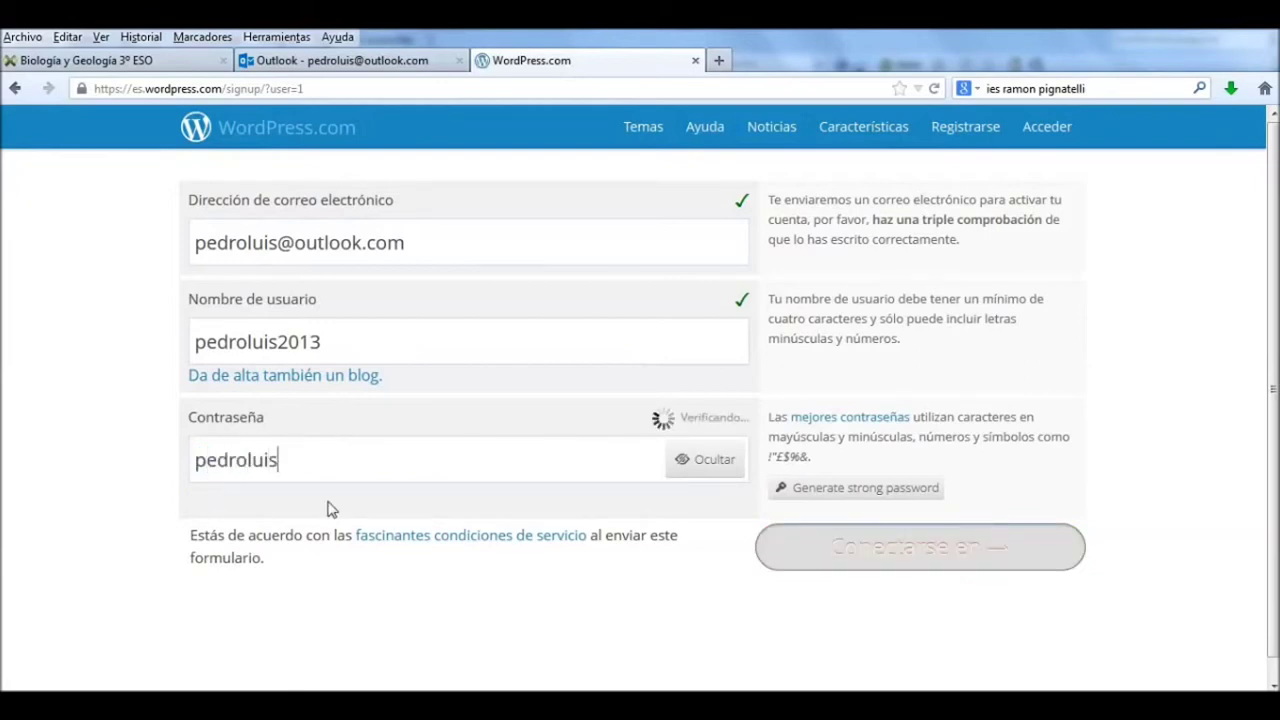
left_click_drag(280, 460, 130, 464)
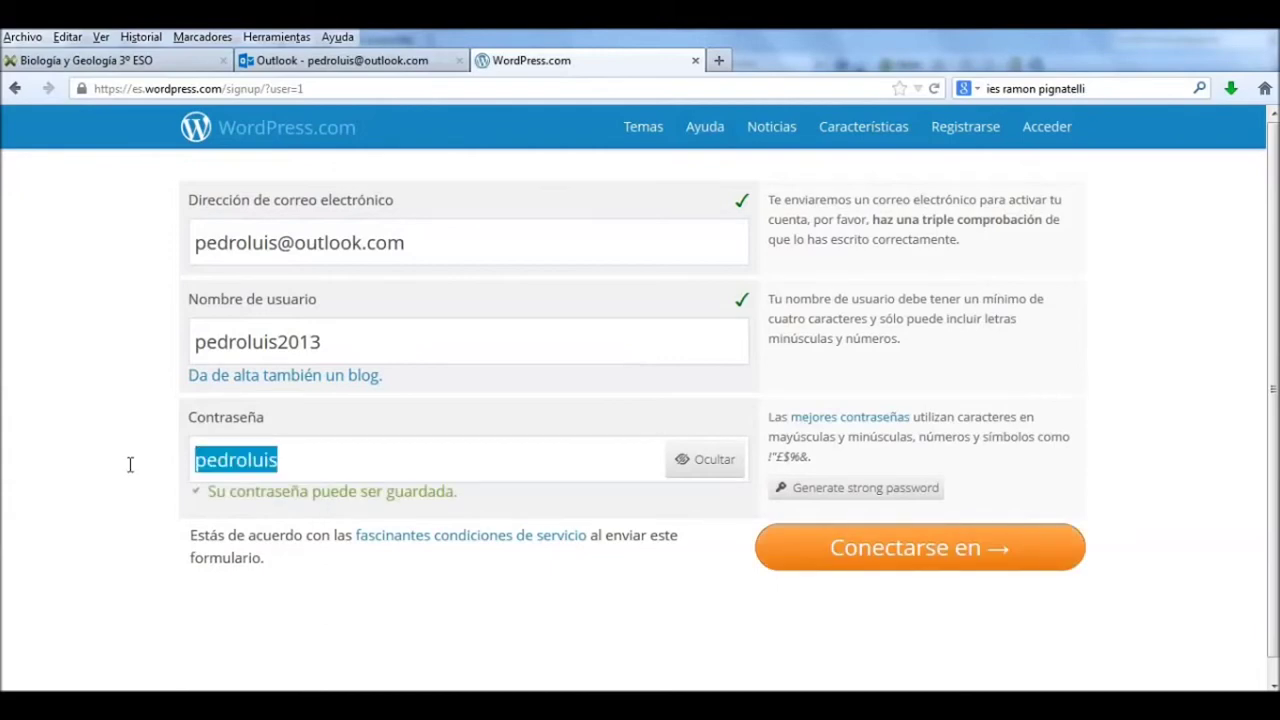
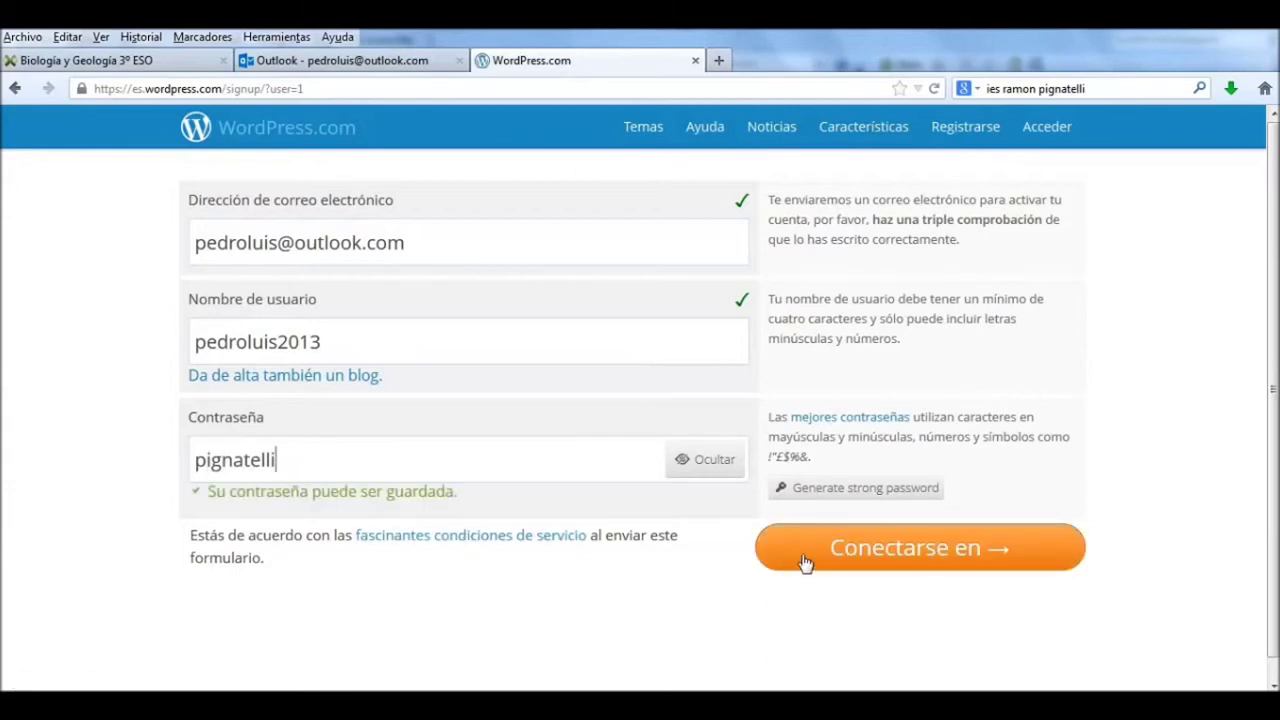
left_click(848, 566)
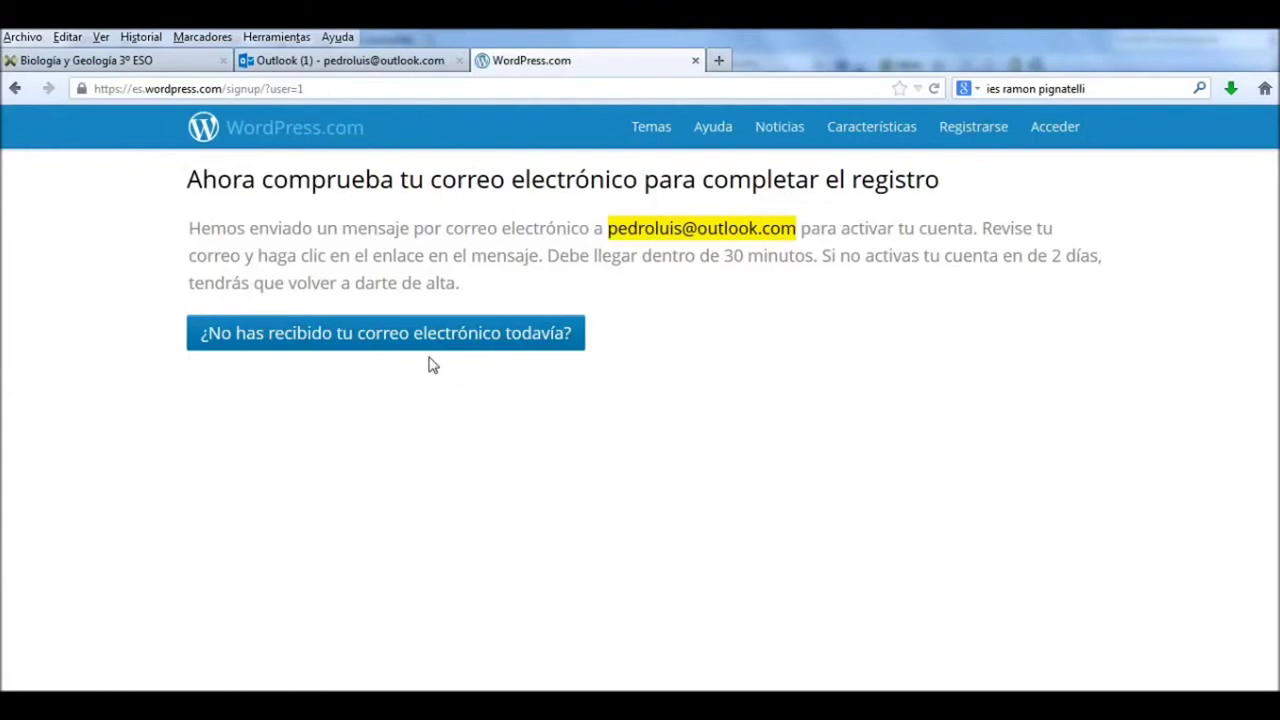
Switch to the Outlook tab to see the inbox with the activation e-mail
left_click(345, 60)
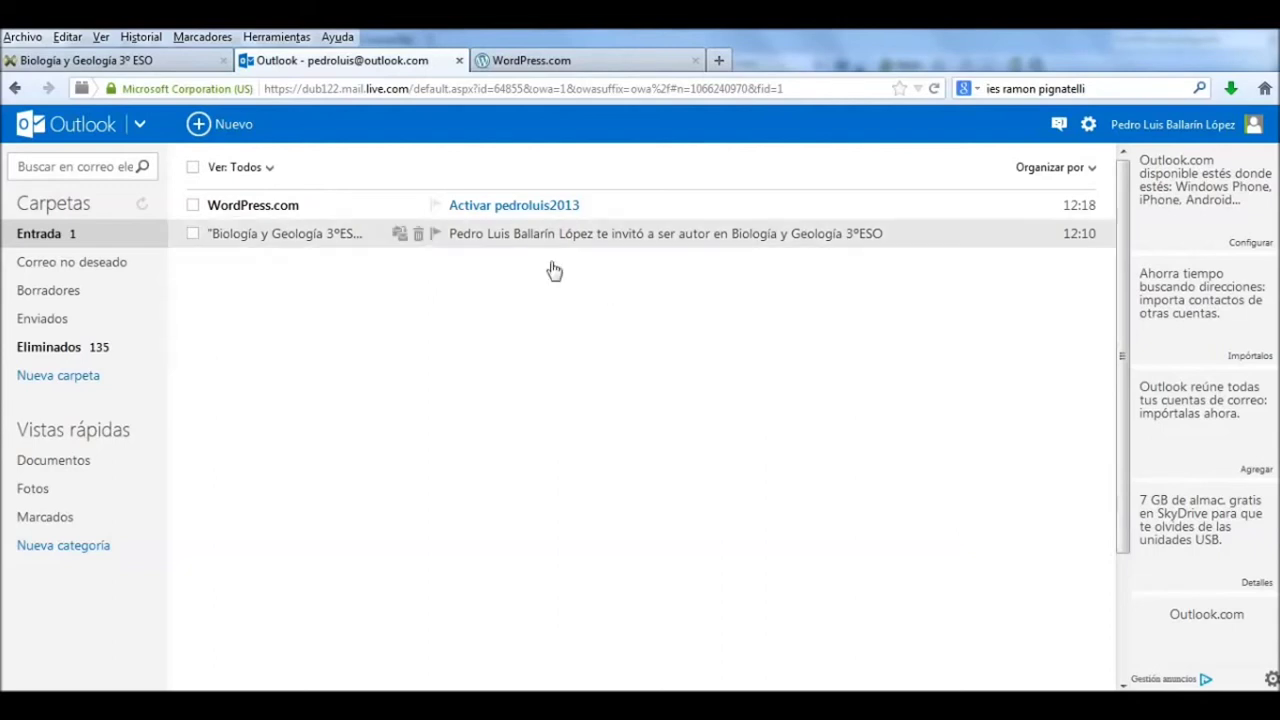
Activate the account via Activar Cuenta in its e-mail, then reopen the blog author invitation message
left_click(508, 216)
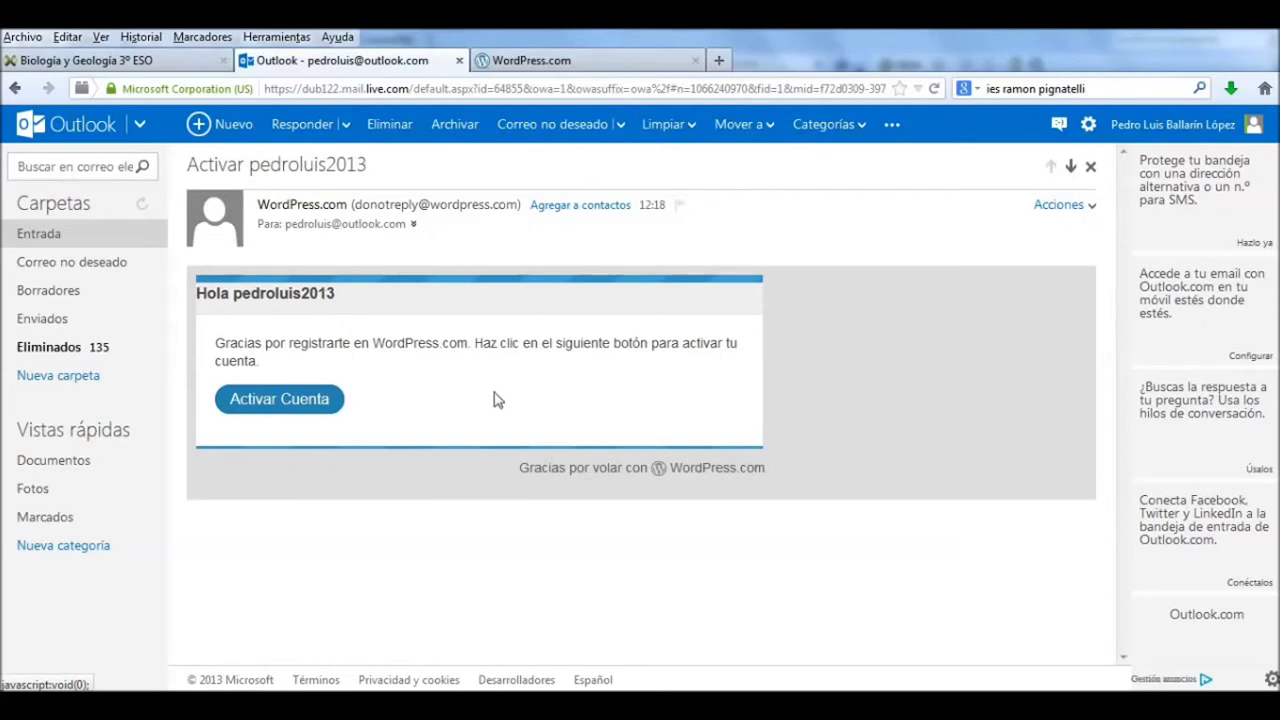
left_click(280, 399)
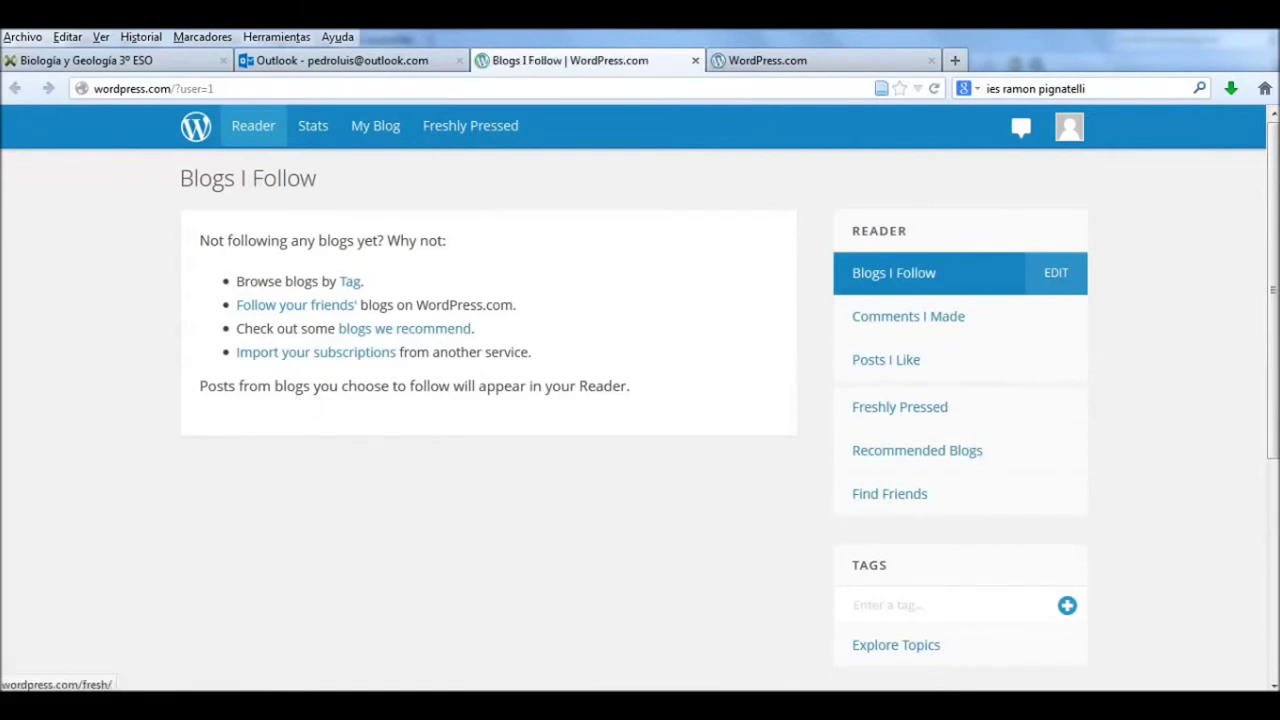
left_click(372, 60)
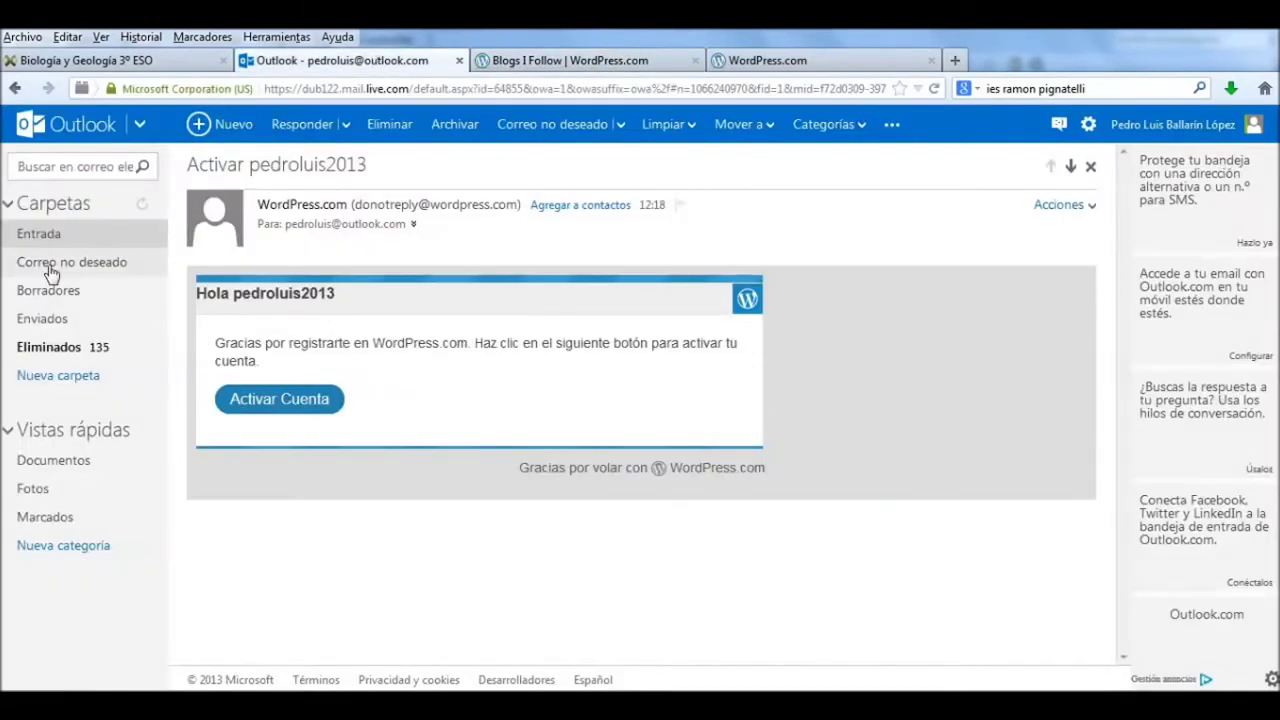
left_click(24, 236)
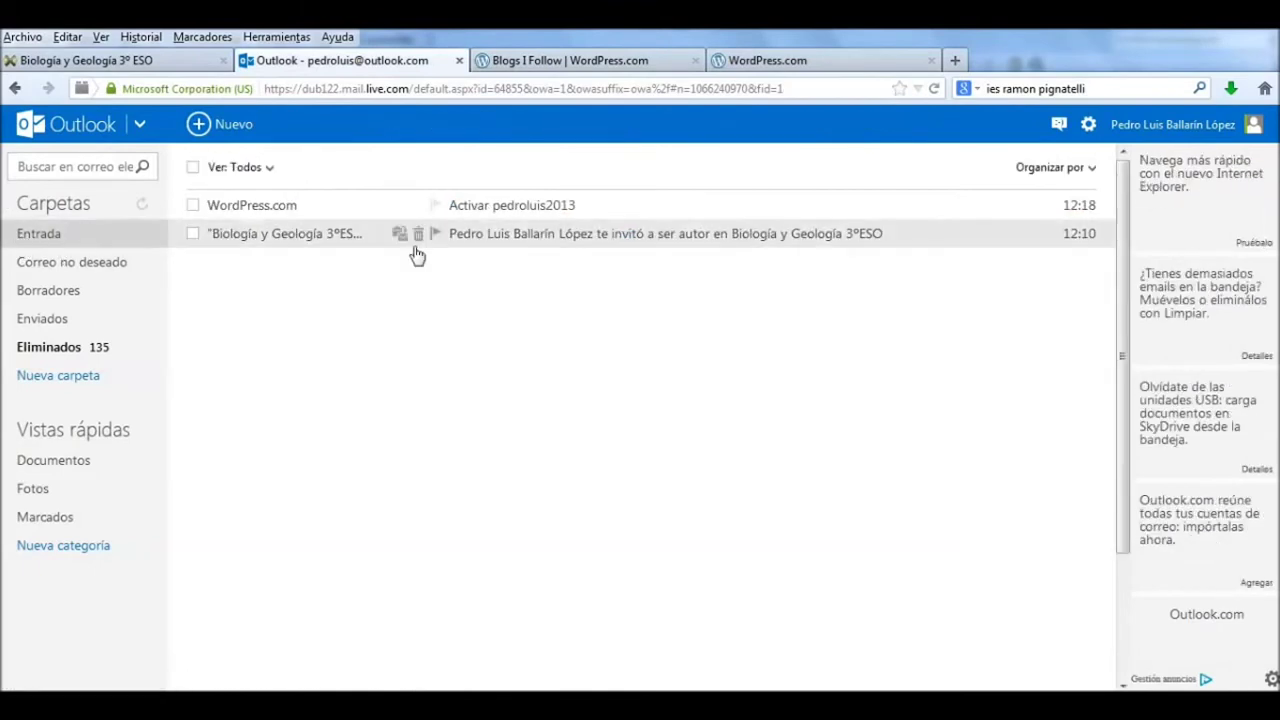
left_click(455, 245)
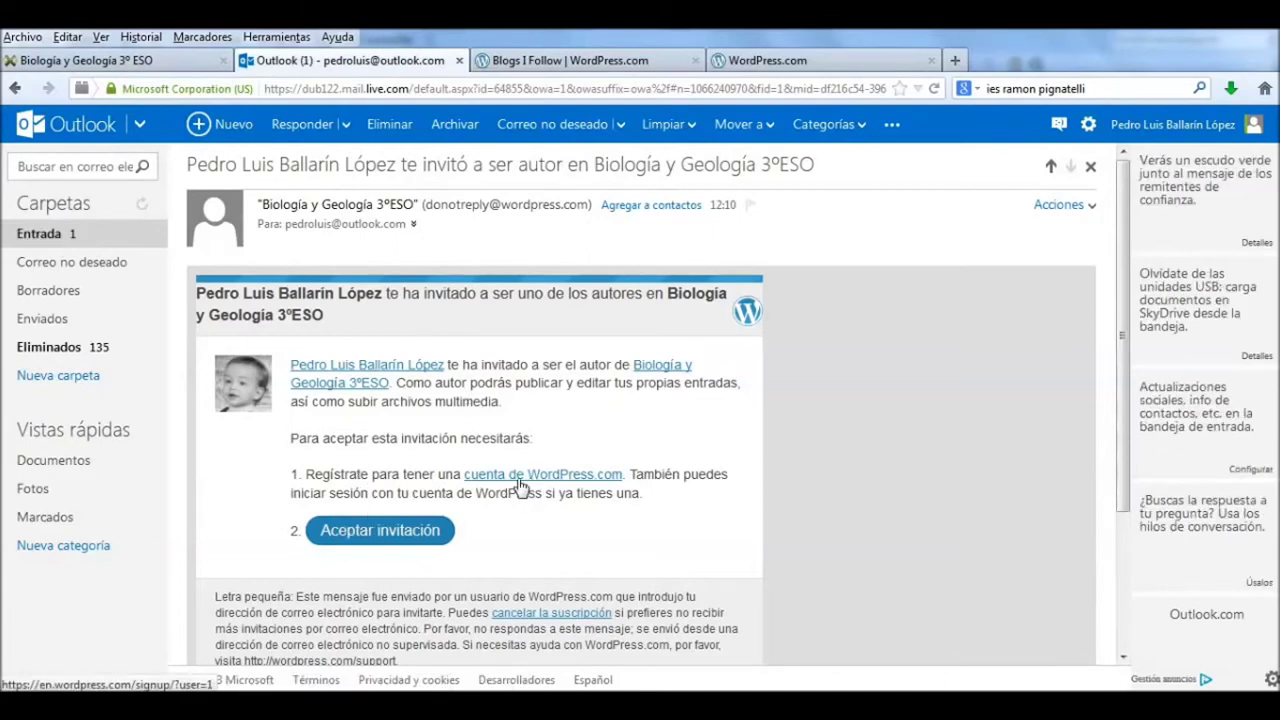
Accept the invitation to author Biología y Geología 3ºESO and wait for the blog dashboard
left_click(381, 533)
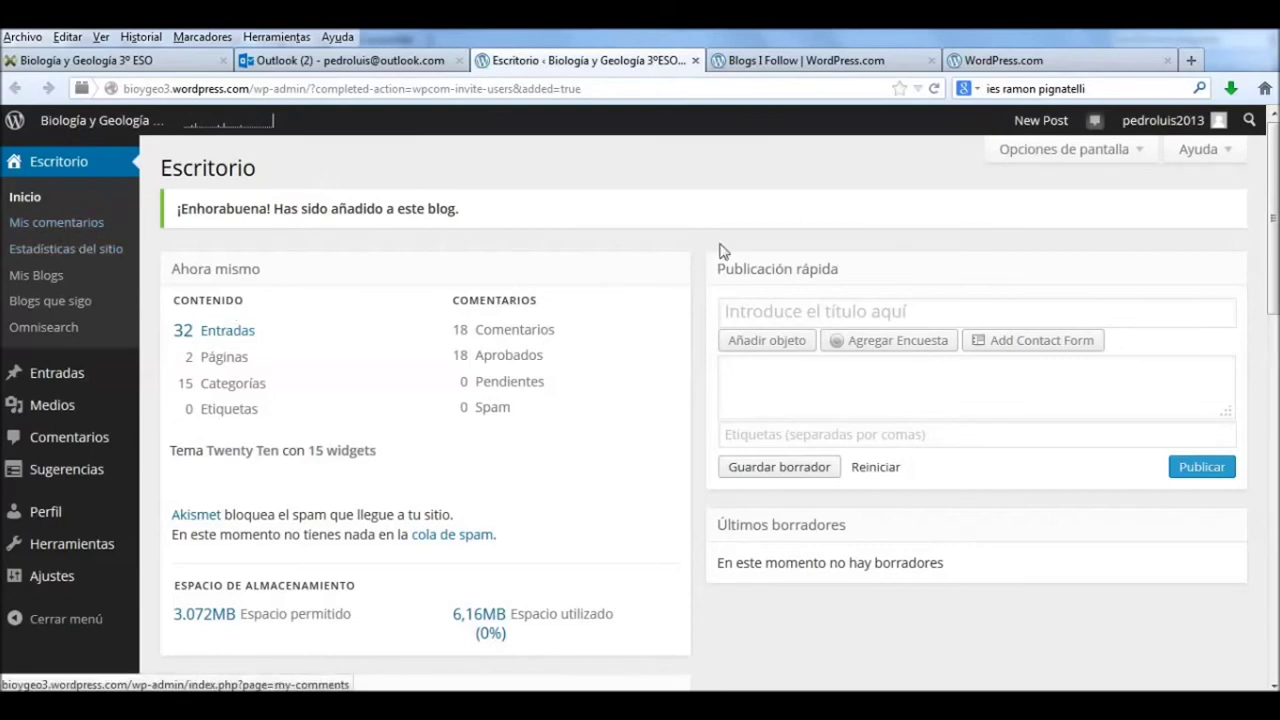
mouse_move(1135, 121)
mouse_move(52, 379)
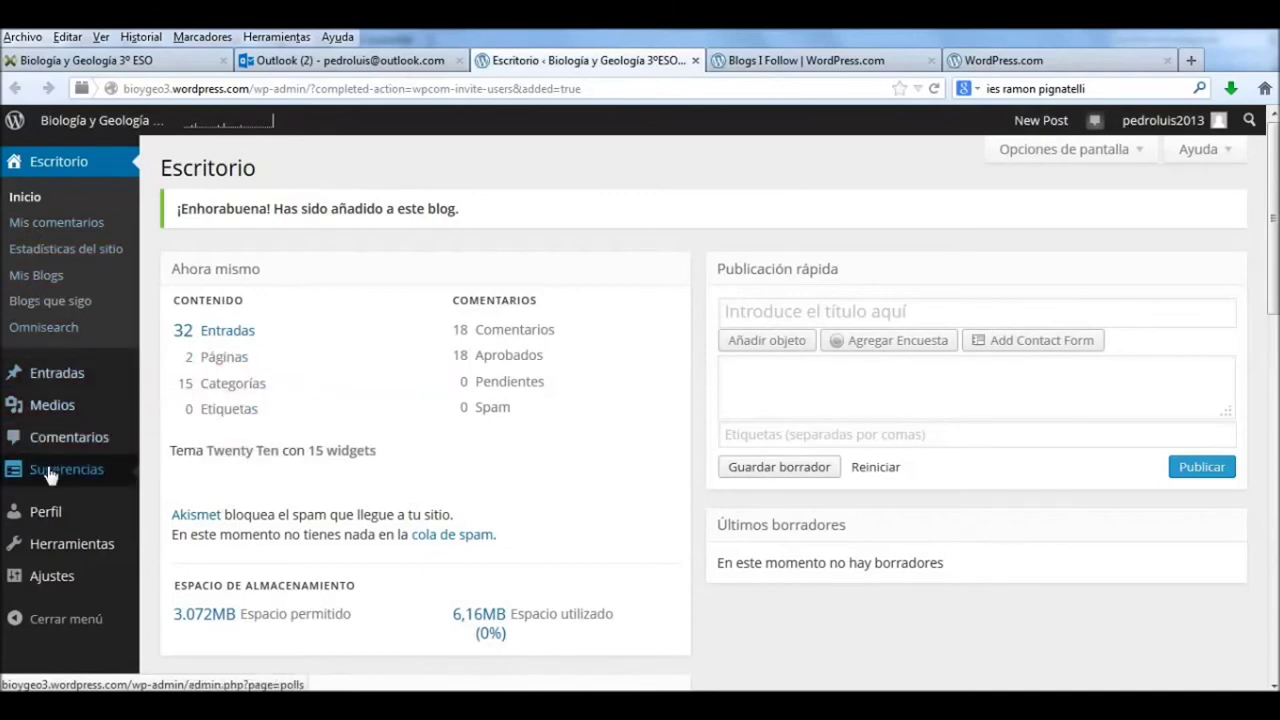
mouse_move(38, 516)
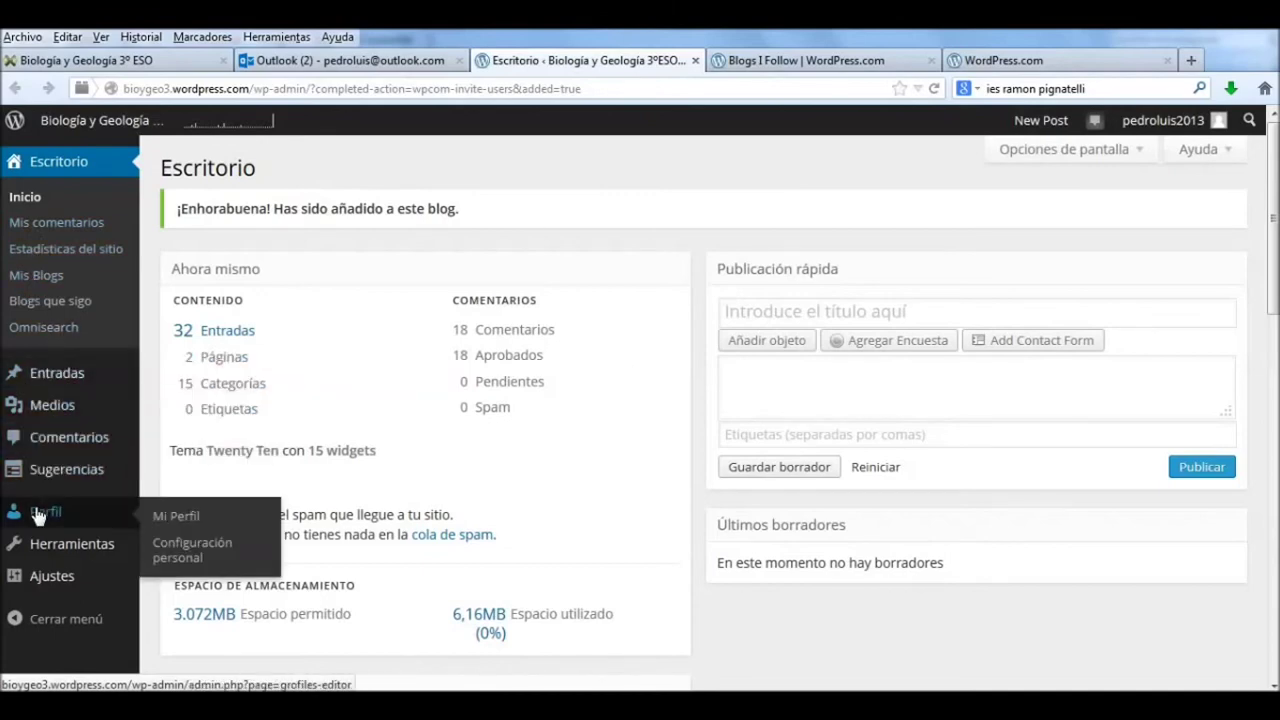
Enter the student's first name and last name on the Mi Perfil page
left_click(172, 522)
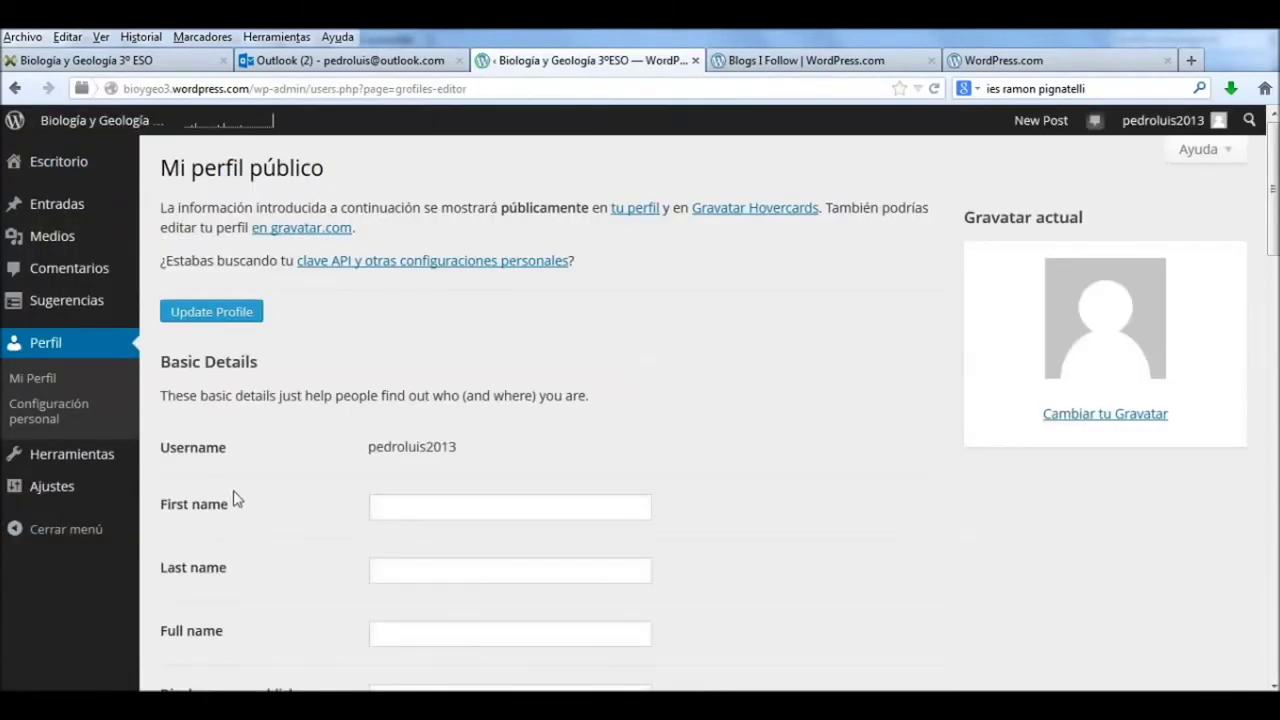
scroll(237, 494, "down", 2)
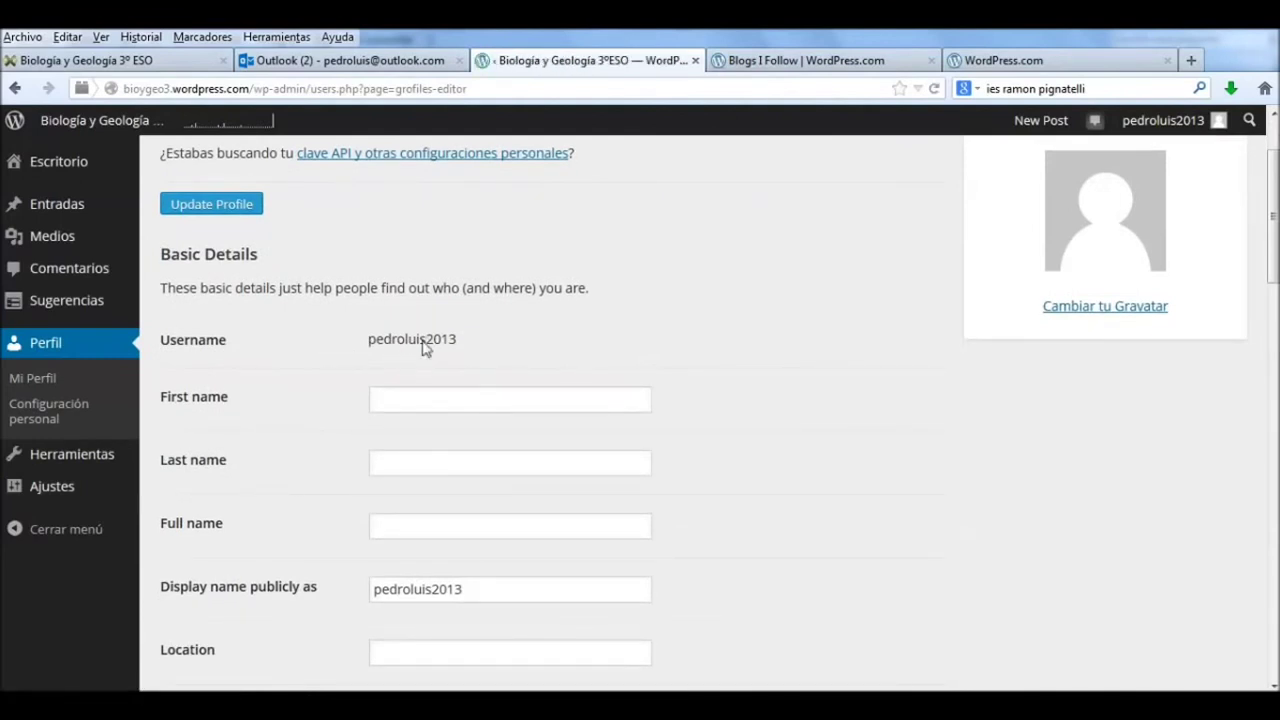
left_click(414, 397)
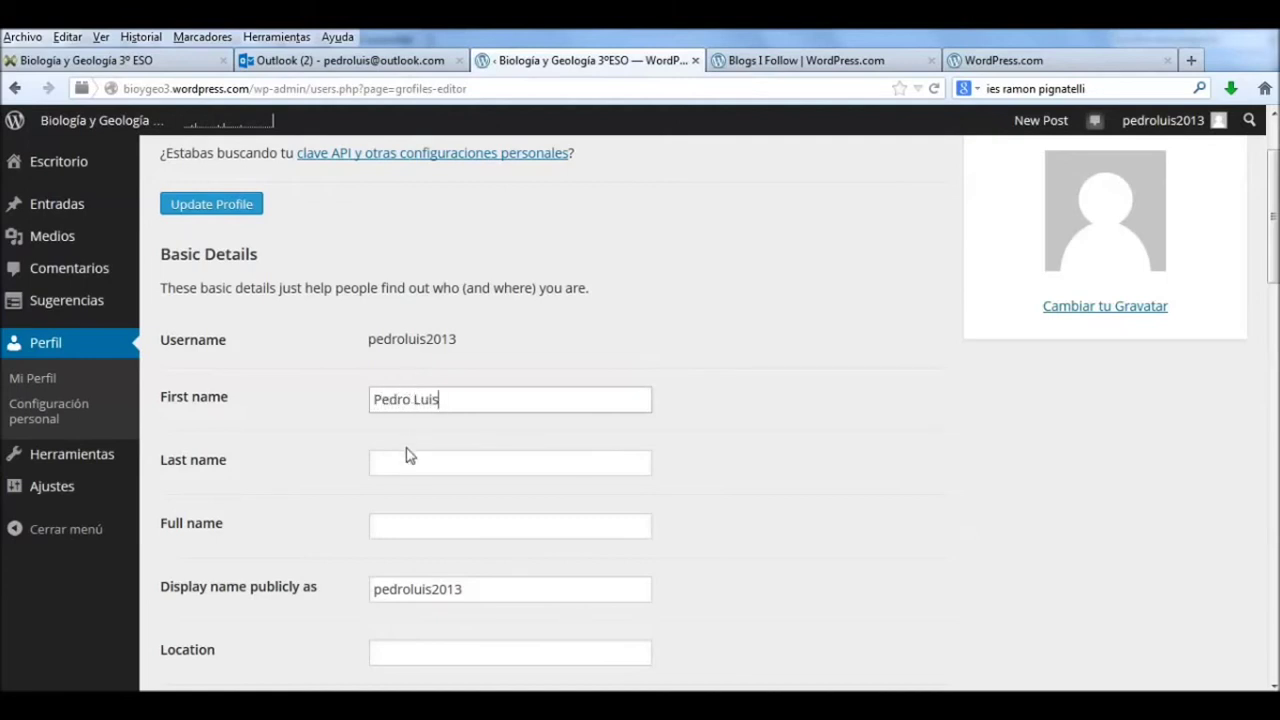
left_click(420, 465)
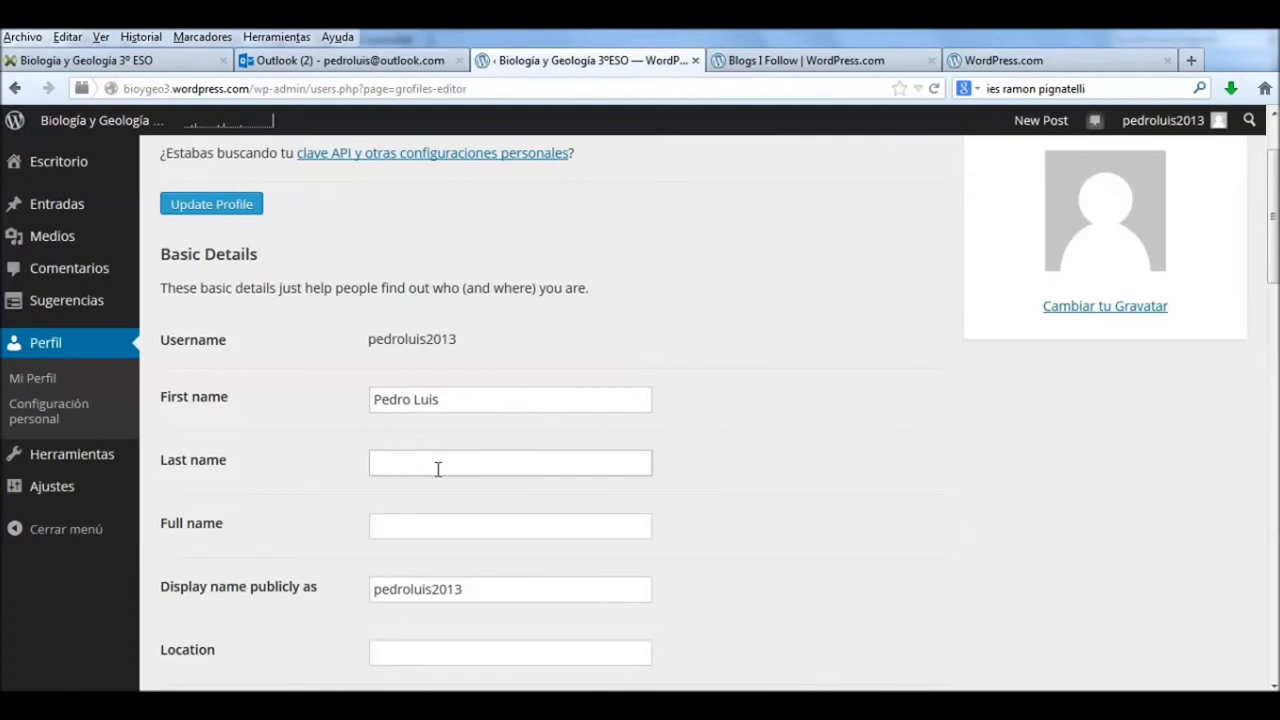
left_click(407, 528)
scroll(420, 529, "down", 2)
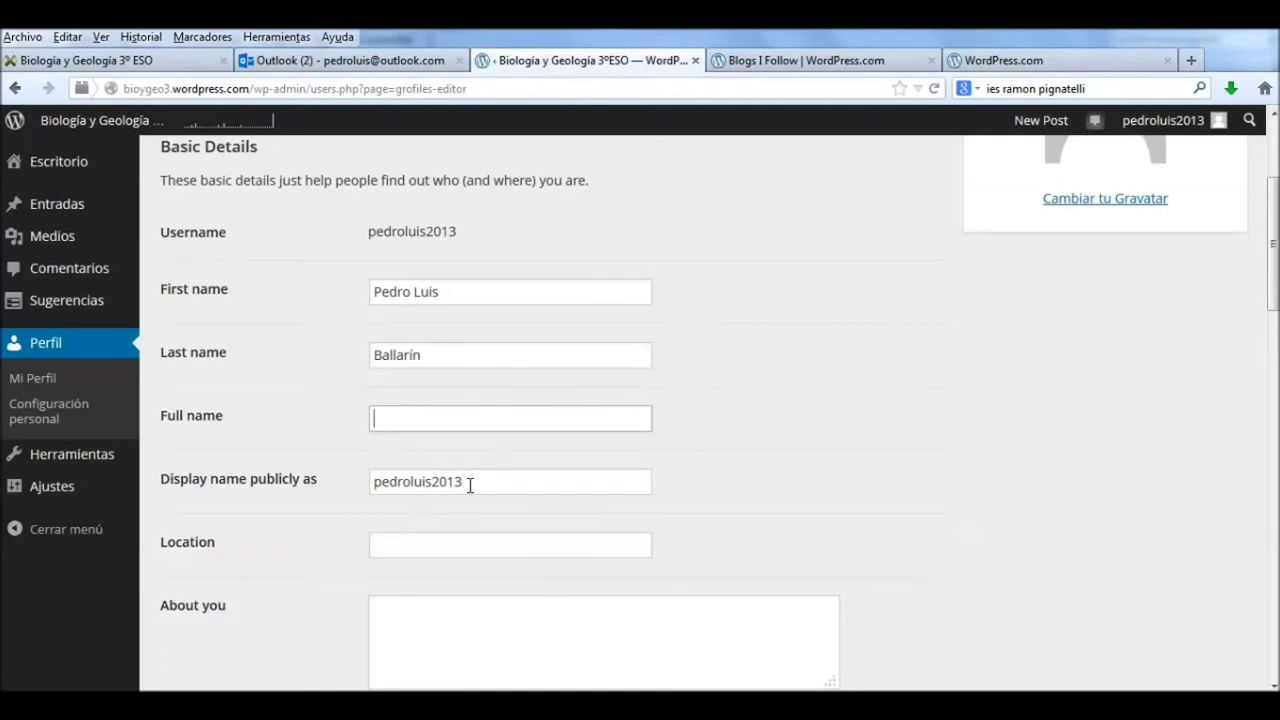
Set the public display name to the student's first name and return to the top of the page
left_click_drag(468, 481, 372, 477)
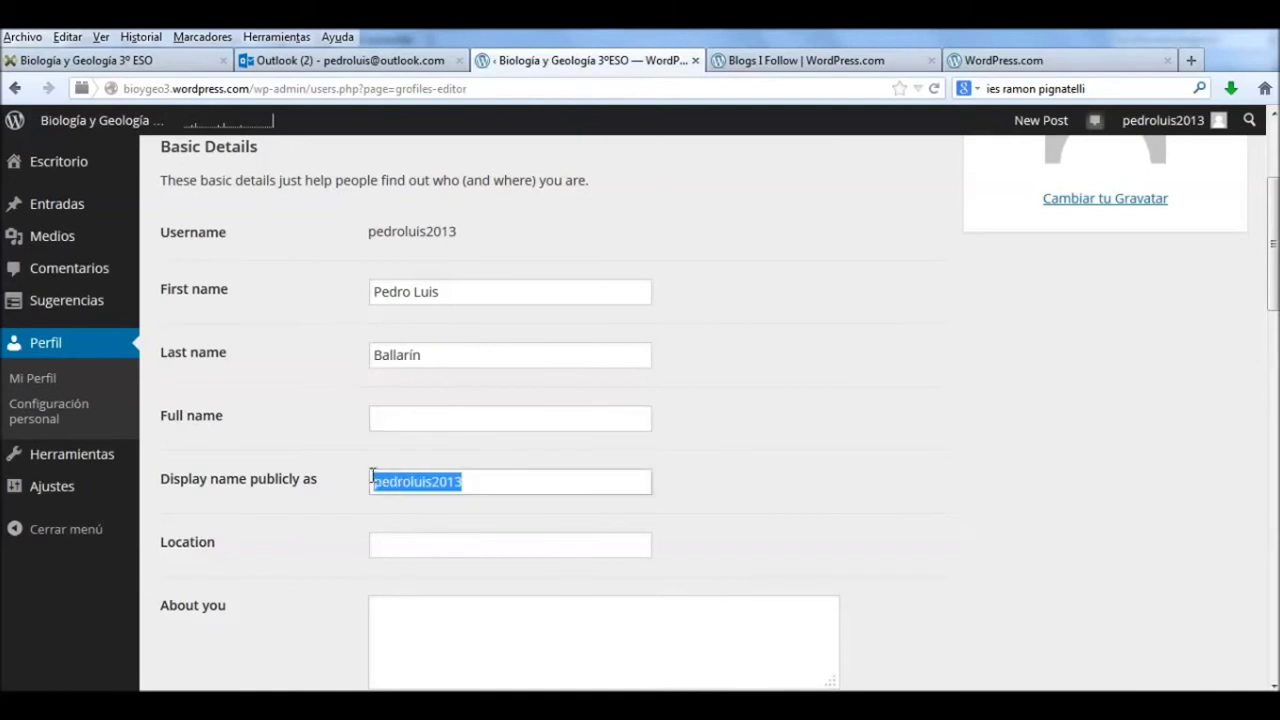
type("Pedro Lui")
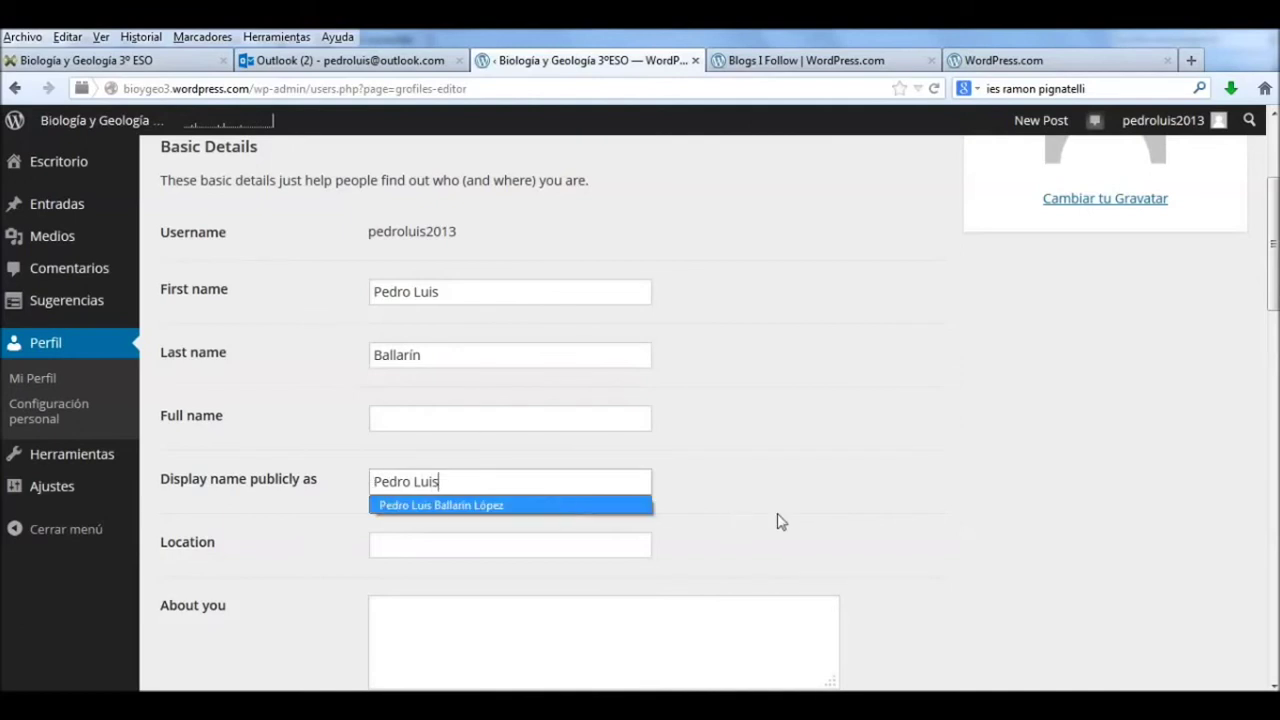
left_click(520, 481)
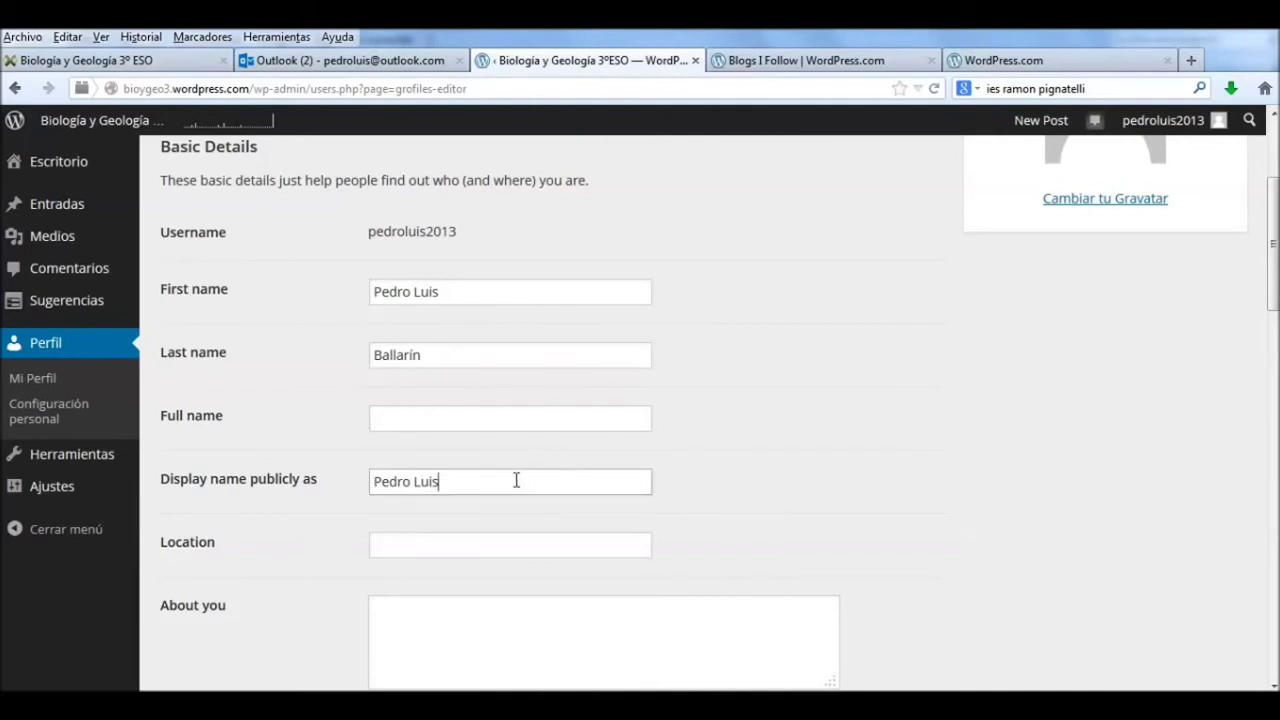
left_click_drag(443, 487, 384, 485)
left_click(513, 470)
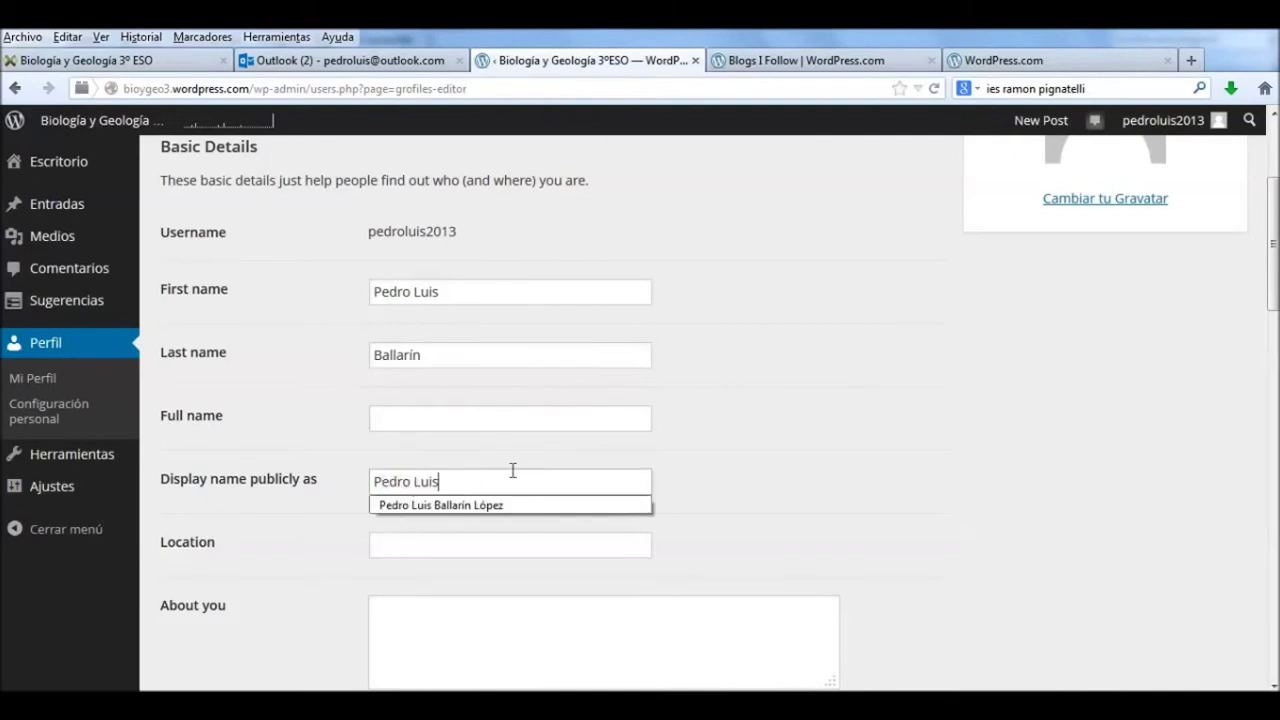
left_click(714, 494)
scroll(716, 494, "down", 2)
scroll(710, 492, "down", 2)
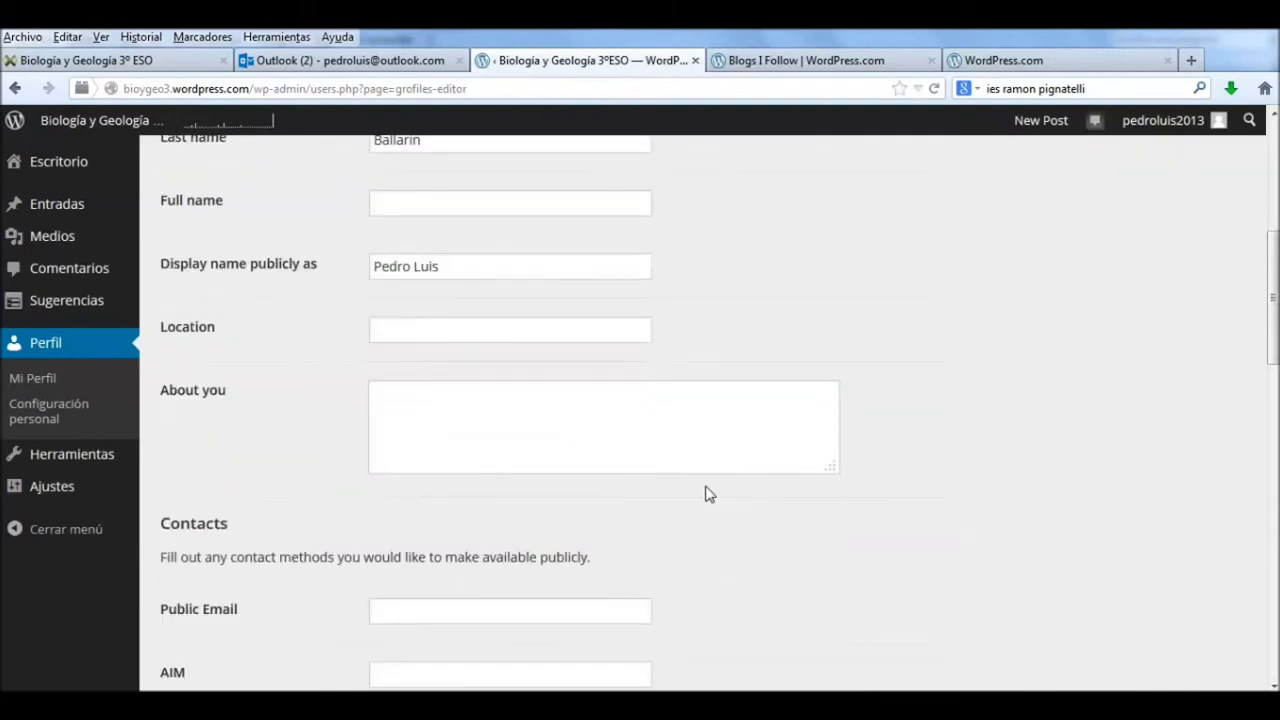
scroll(517, 455, "down", 4)
scroll(517, 459, "down", 10)
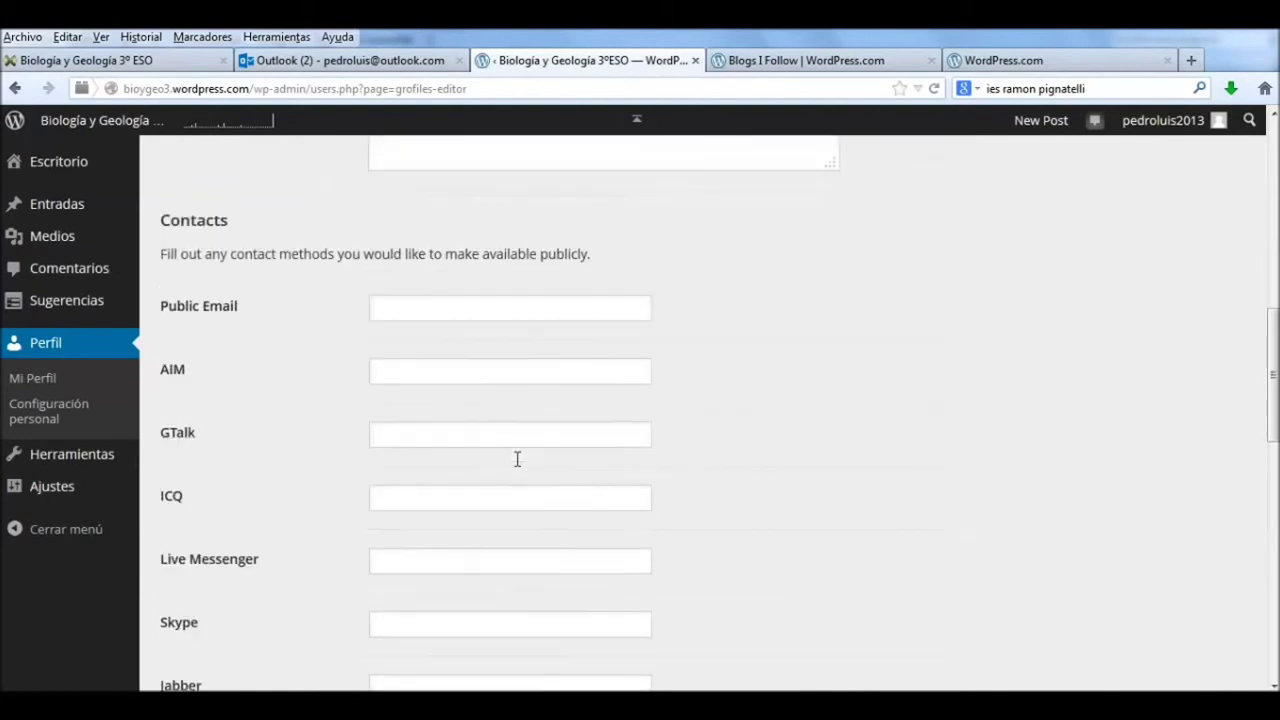
scroll(518, 462, "up", 5)
scroll(517, 468, "up", 10)
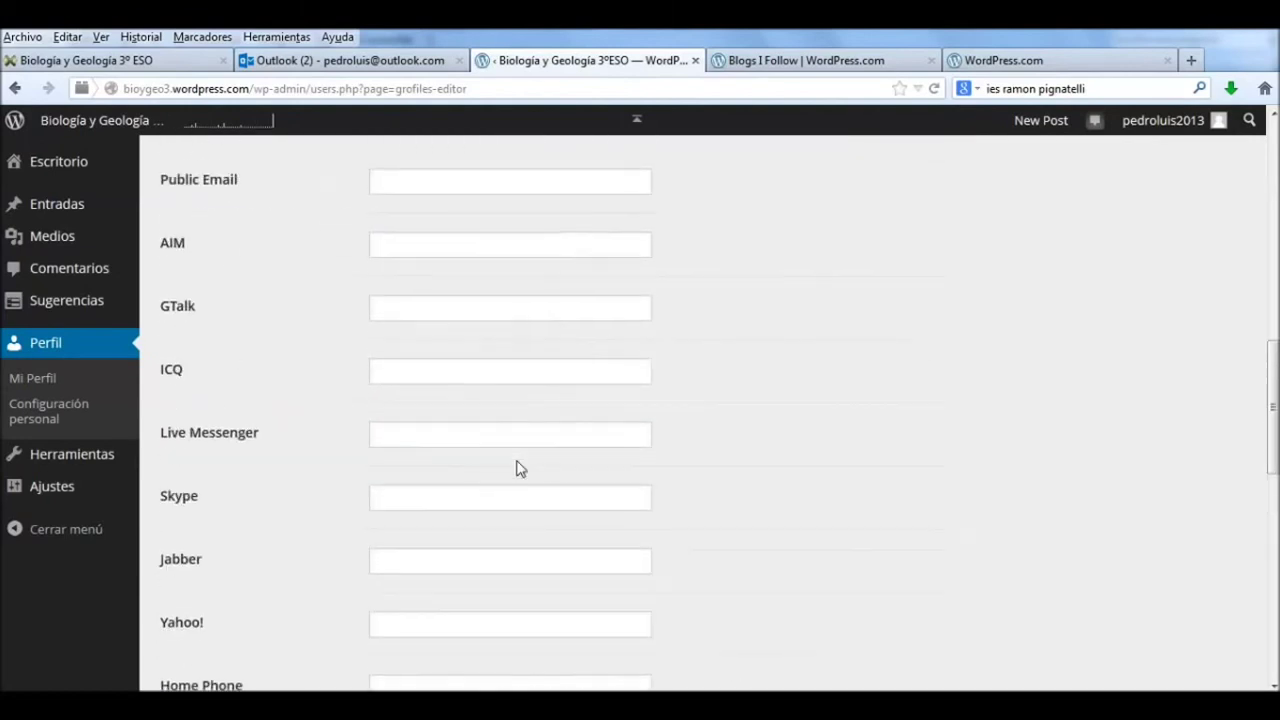
scroll(517, 468, "up", 5)
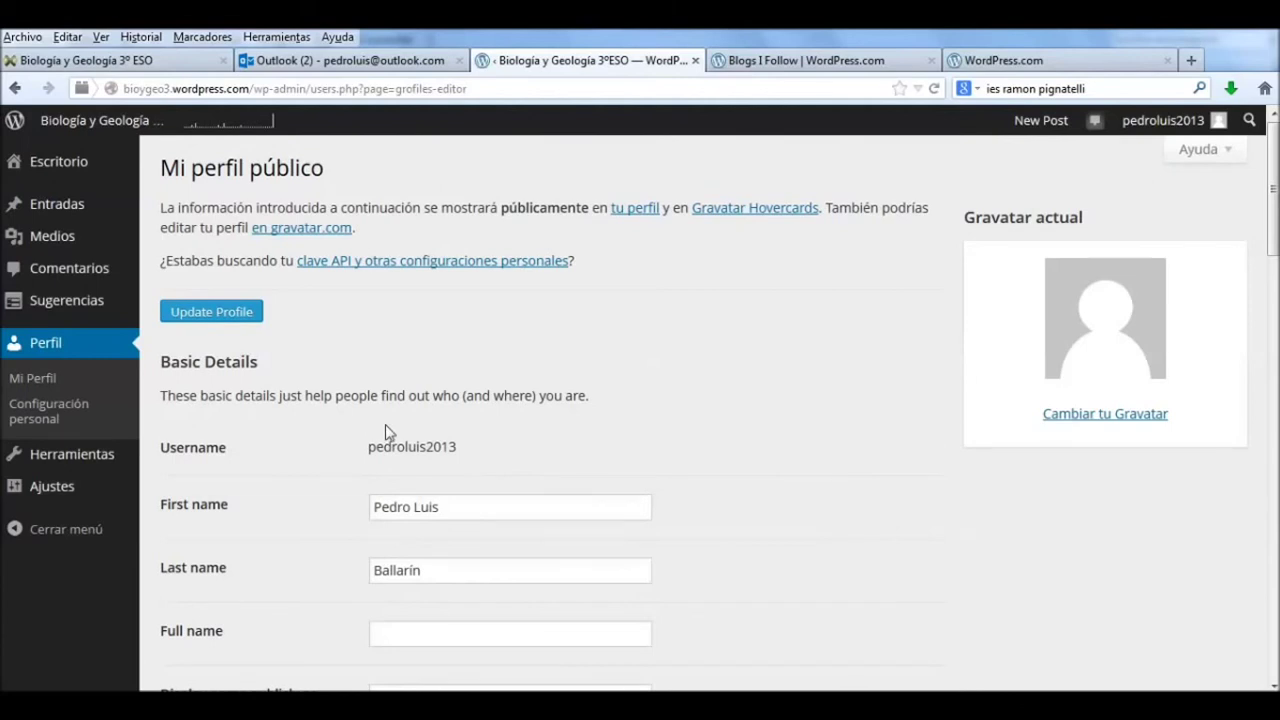
Create a new post from Entradas > Añadir nueva titled 'Inforto de miocardio'
left_click(60, 214)
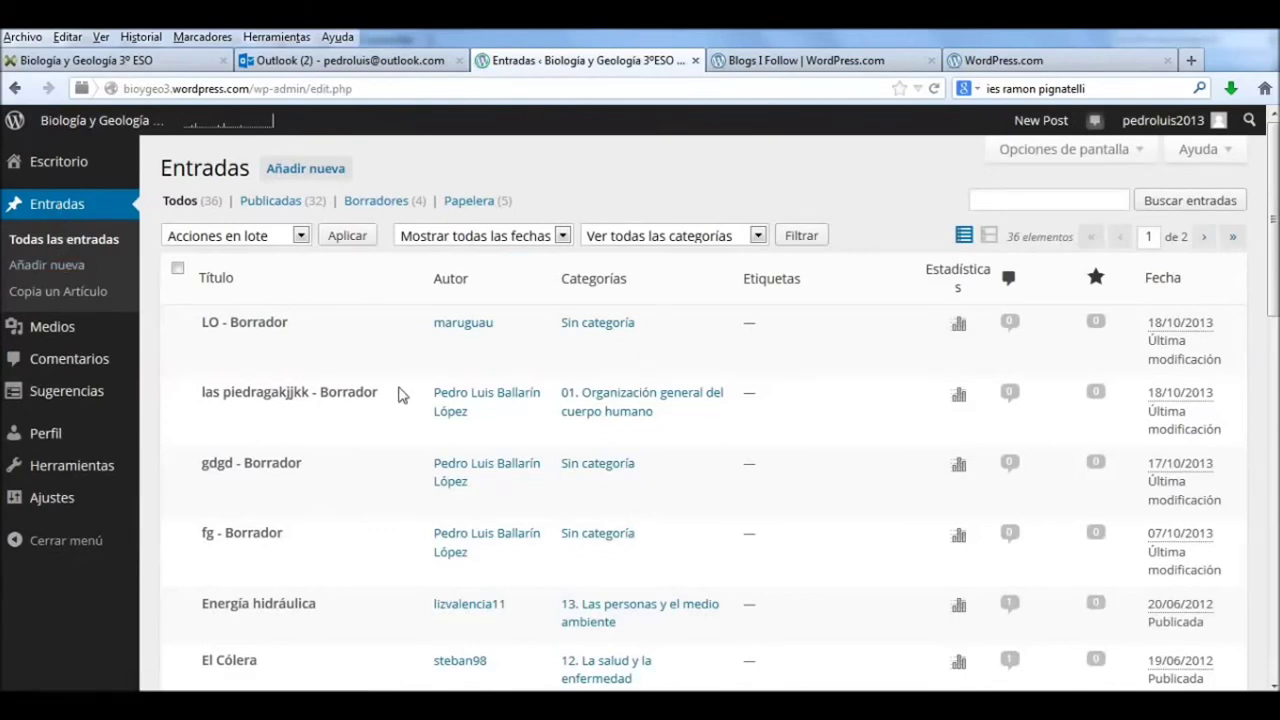
left_click(60, 270)
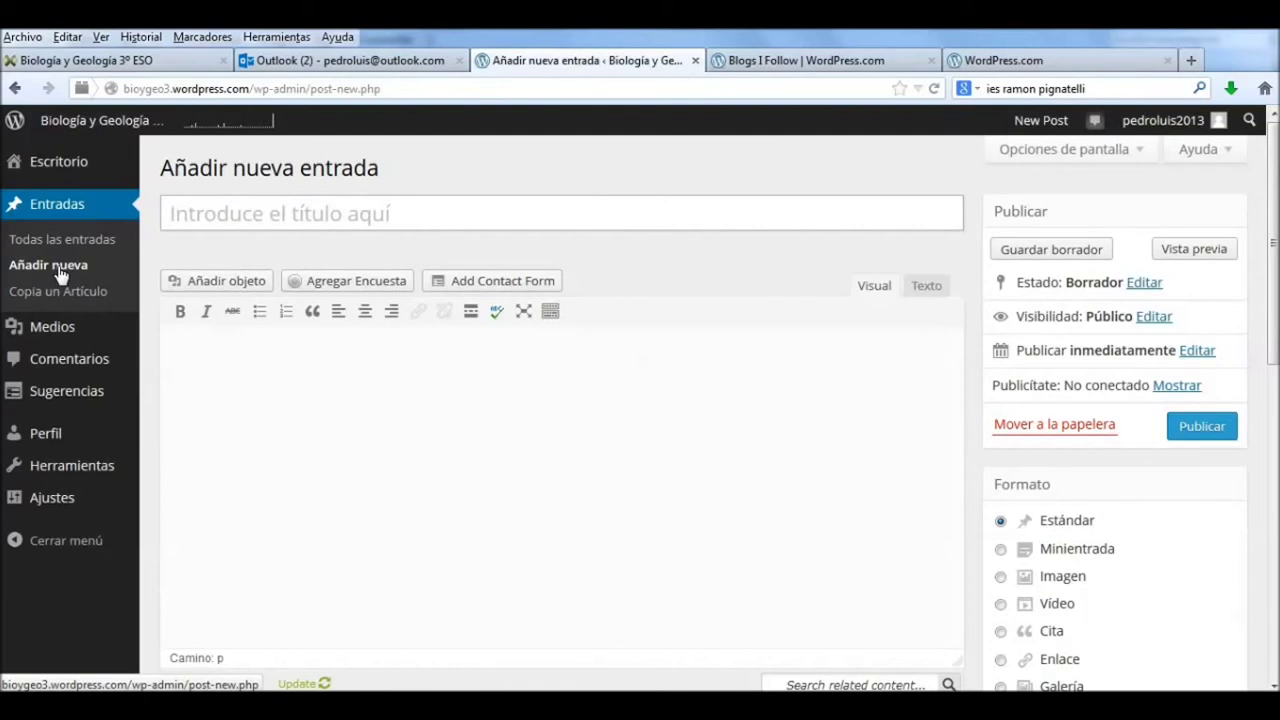
type("Info")
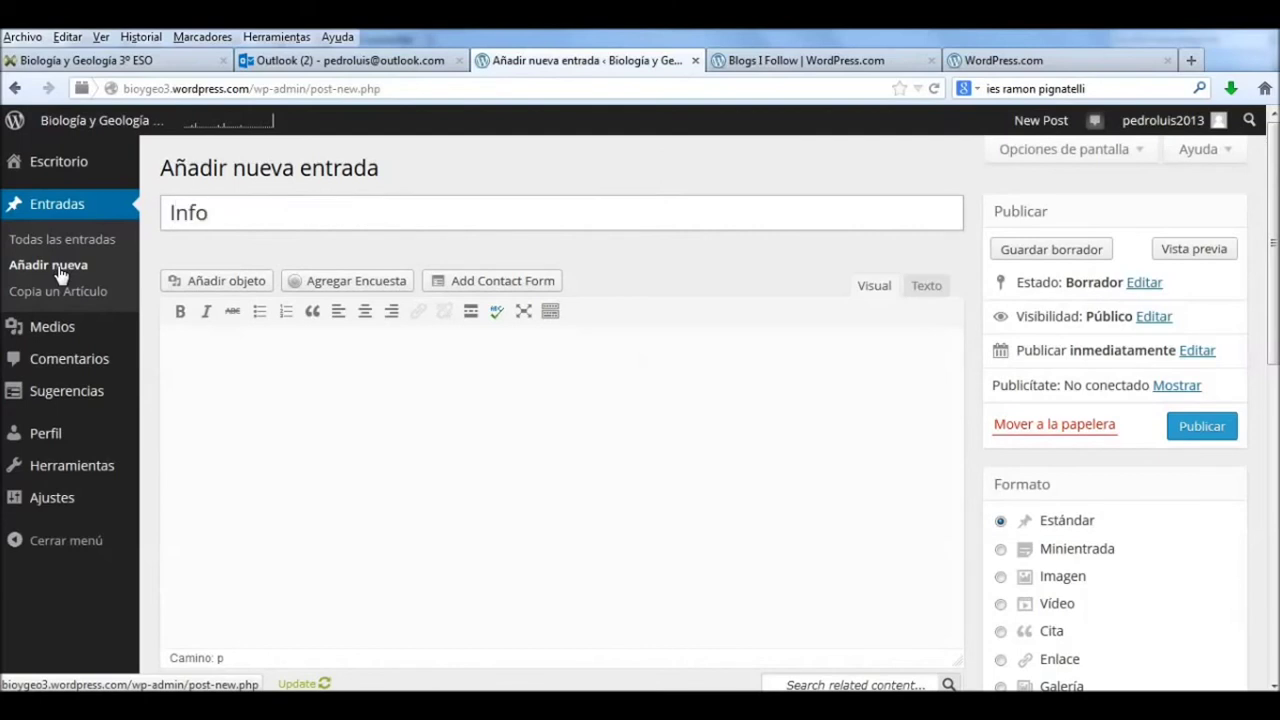
key("BackSpace")
type("arto de miocardio")
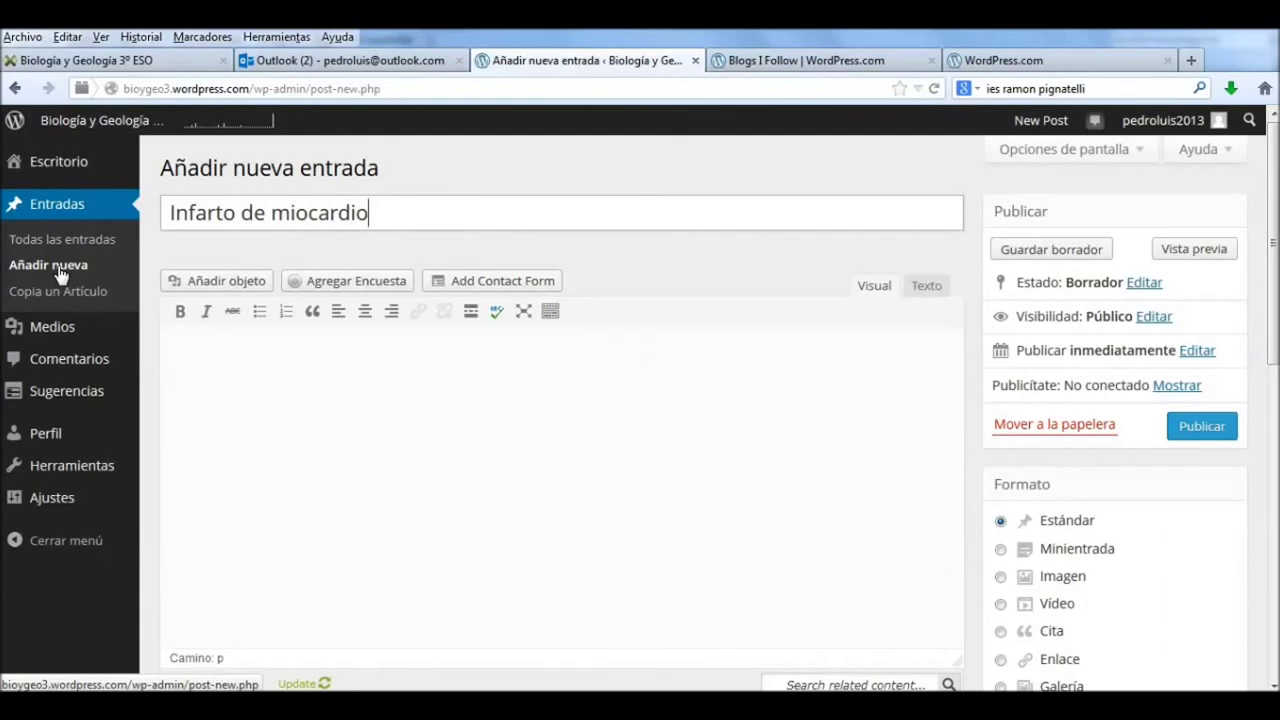
Write placeholder paragraphs 'gyteryeyeu', 'gsds' and 'gs' in the body, then open Añadir objeto
left_click(265, 420)
type("gyteryeyeu")
key("Return")
type("gsds")
key("Return")
type("gs")
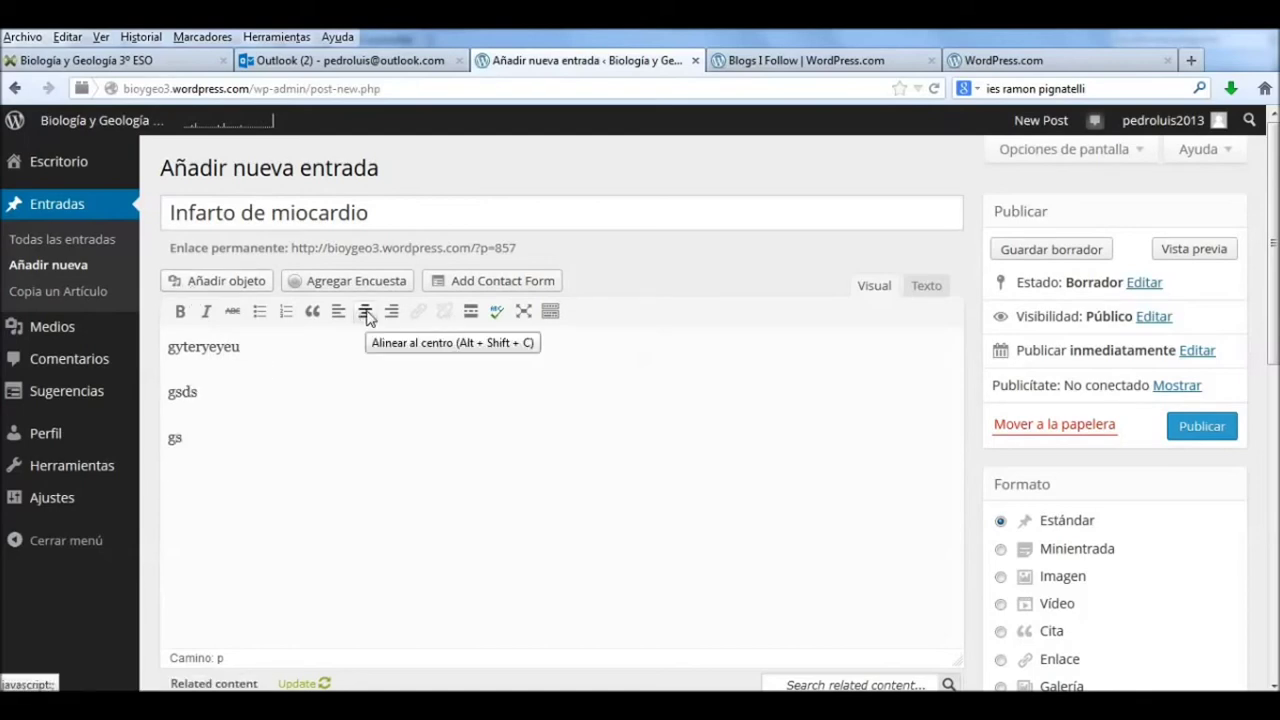
key("Return")
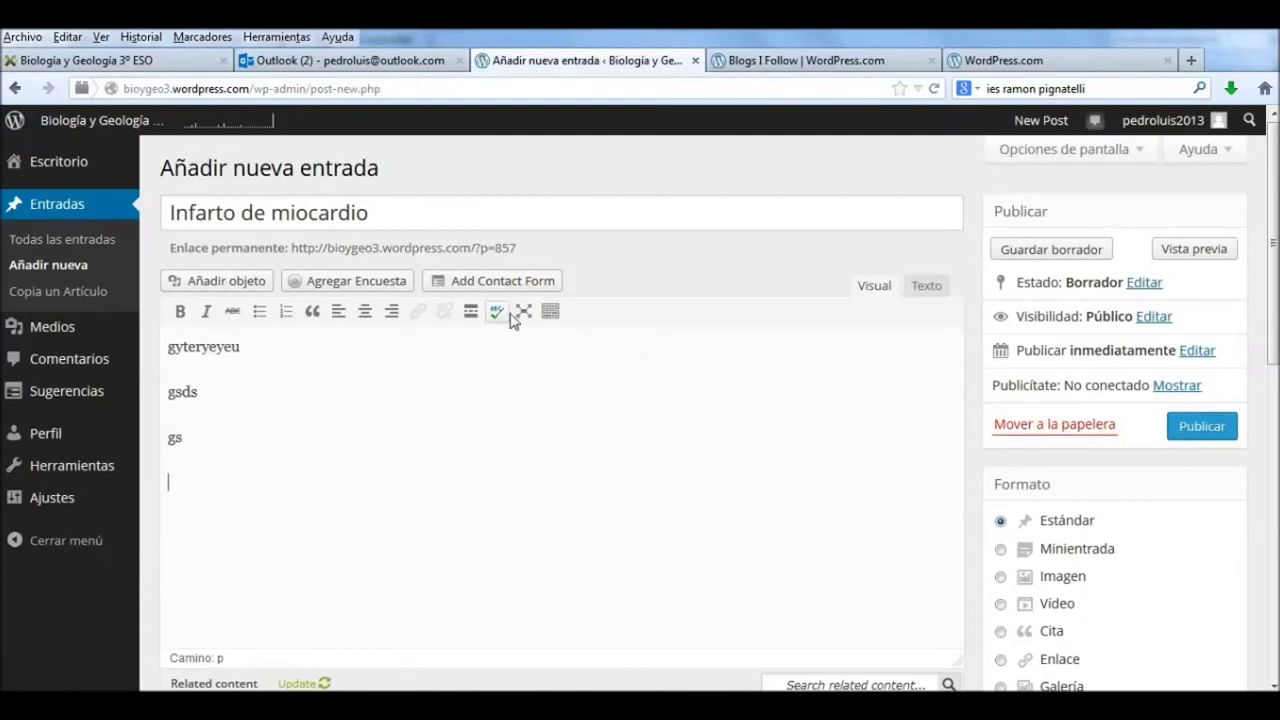
left_click(201, 290)
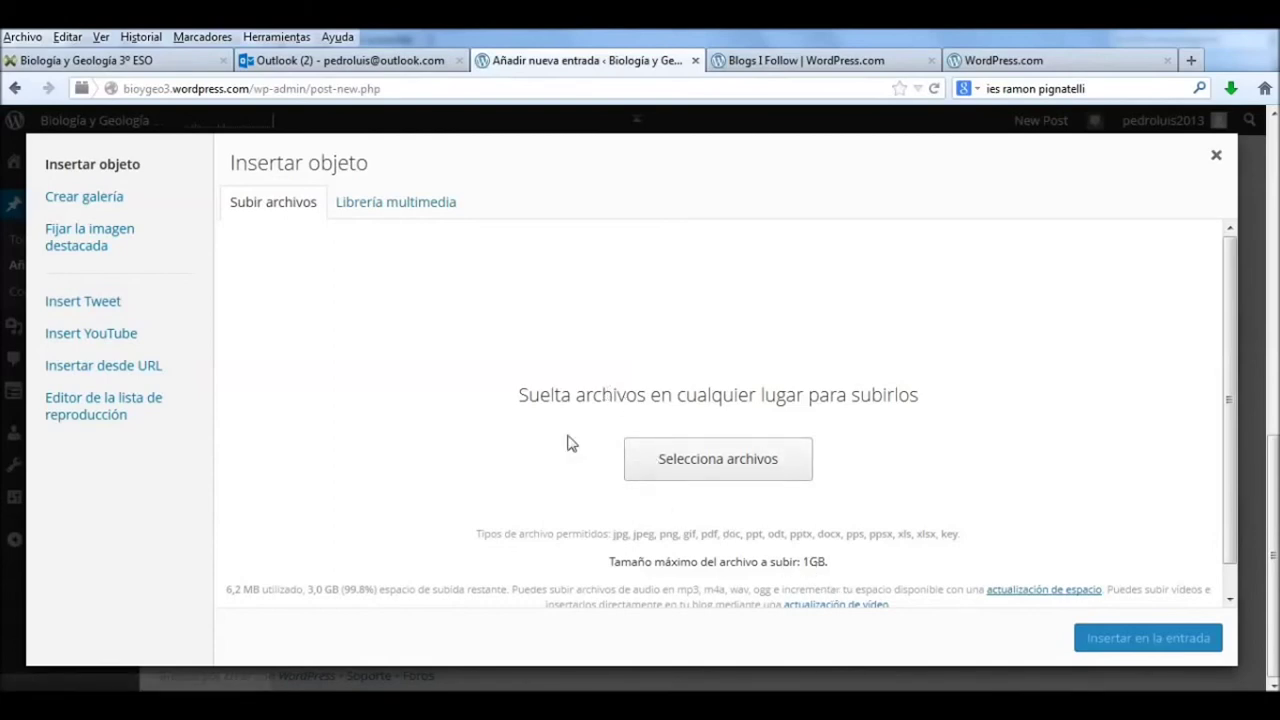
Browse the blog's media library, then close the Insertar objeto dialog without inserting anything
left_click(395, 205)
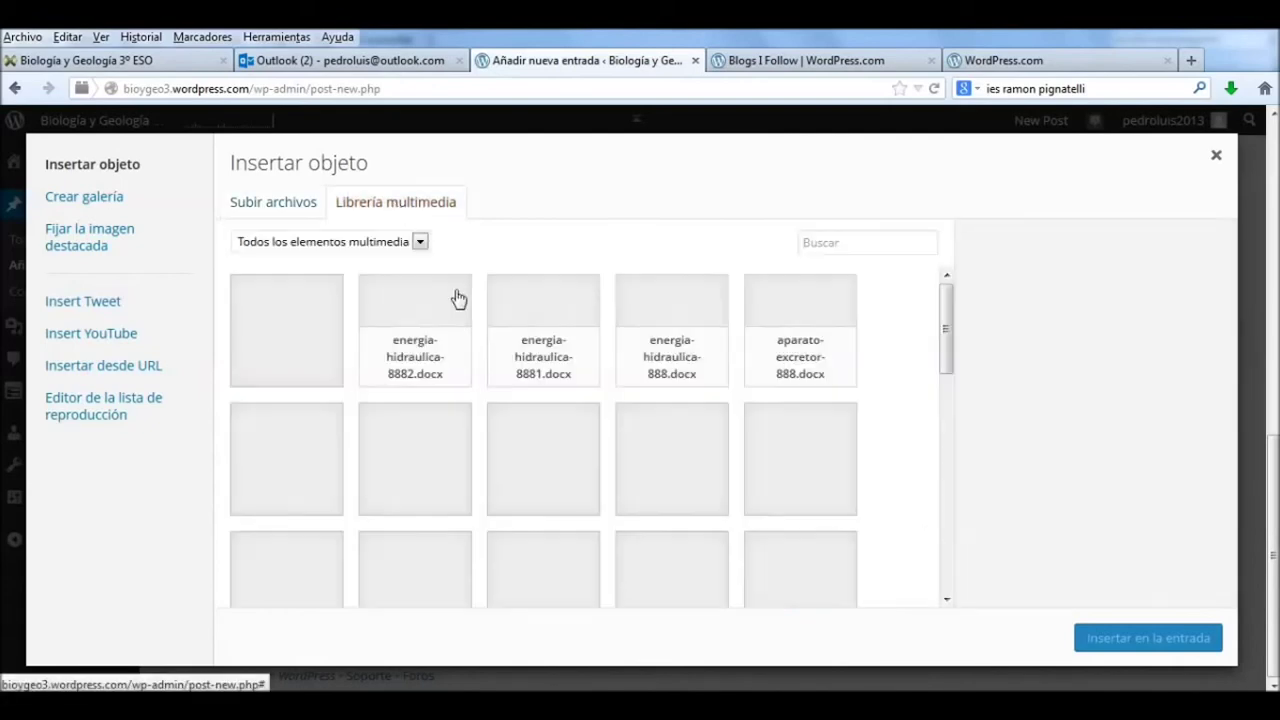
scroll(628, 432, "down", 3)
scroll(622, 438, "down", 6)
scroll(620, 442, "down", 2)
scroll(618, 440, "up", 5)
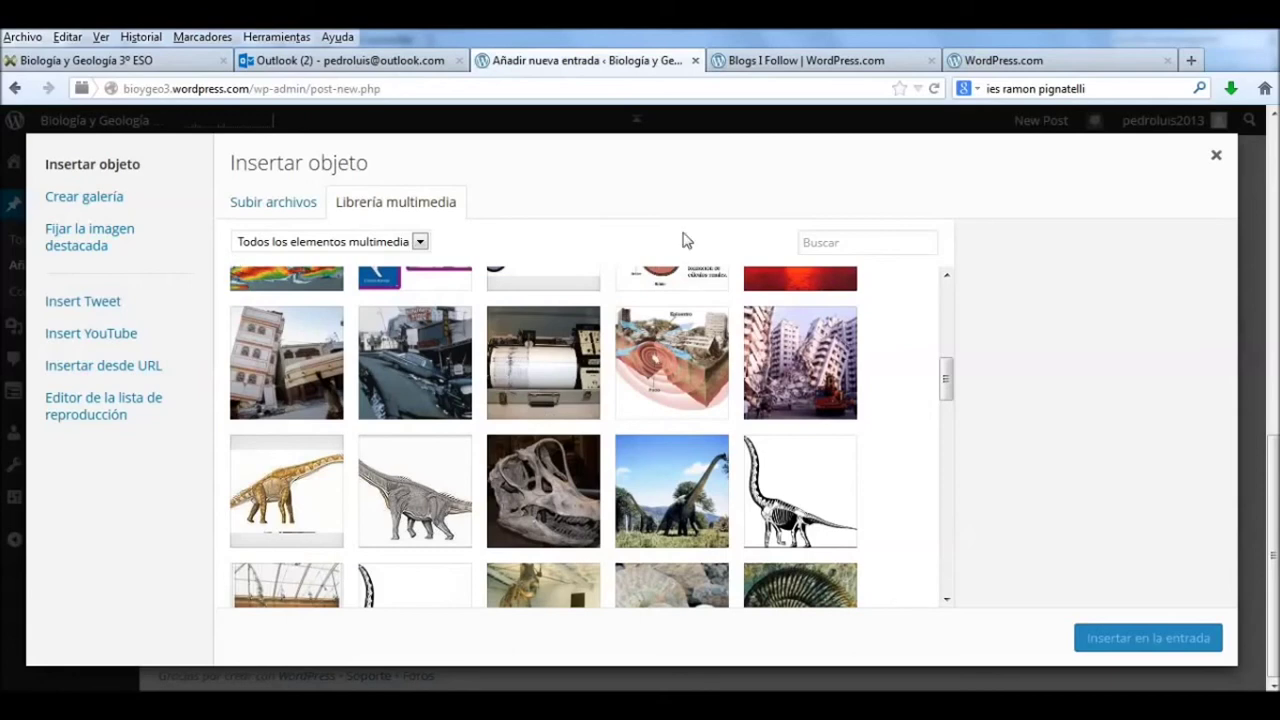
left_click(1216, 156)
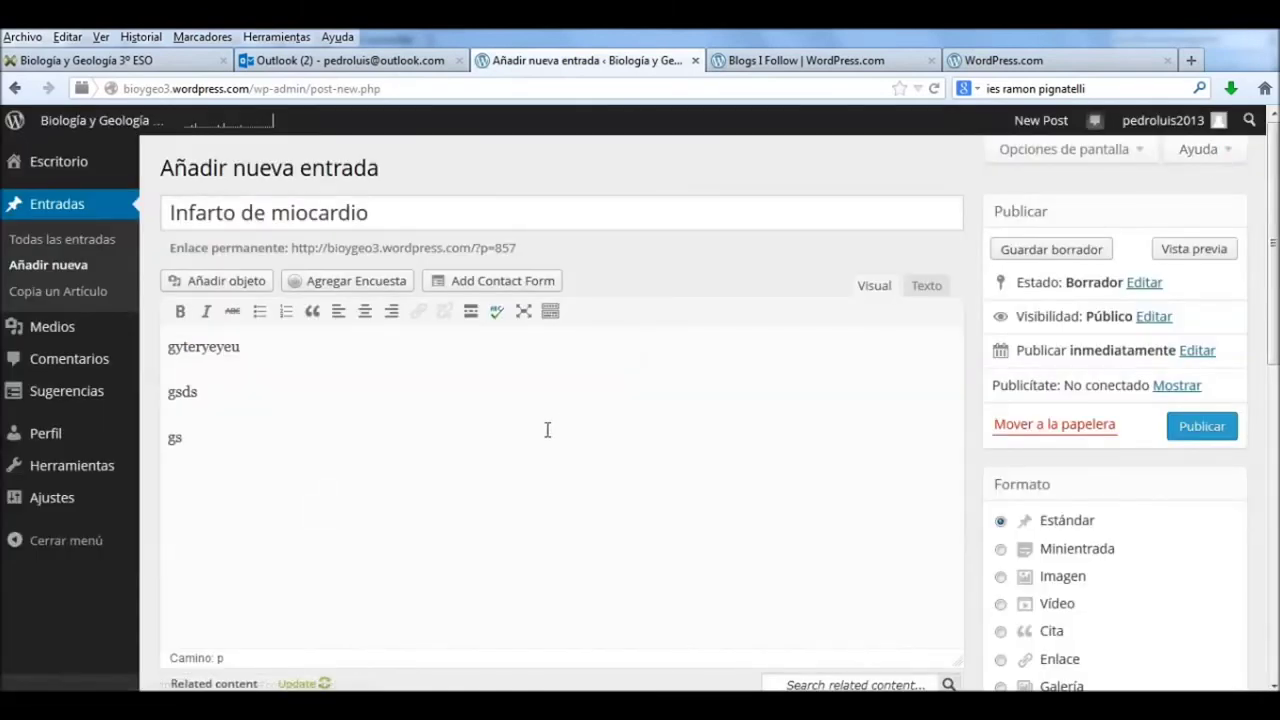
Tick category '05. El aparato circulatorio y la circulación' and publish 'Infarto de miocardio'
scroll(738, 458, "down", 4)
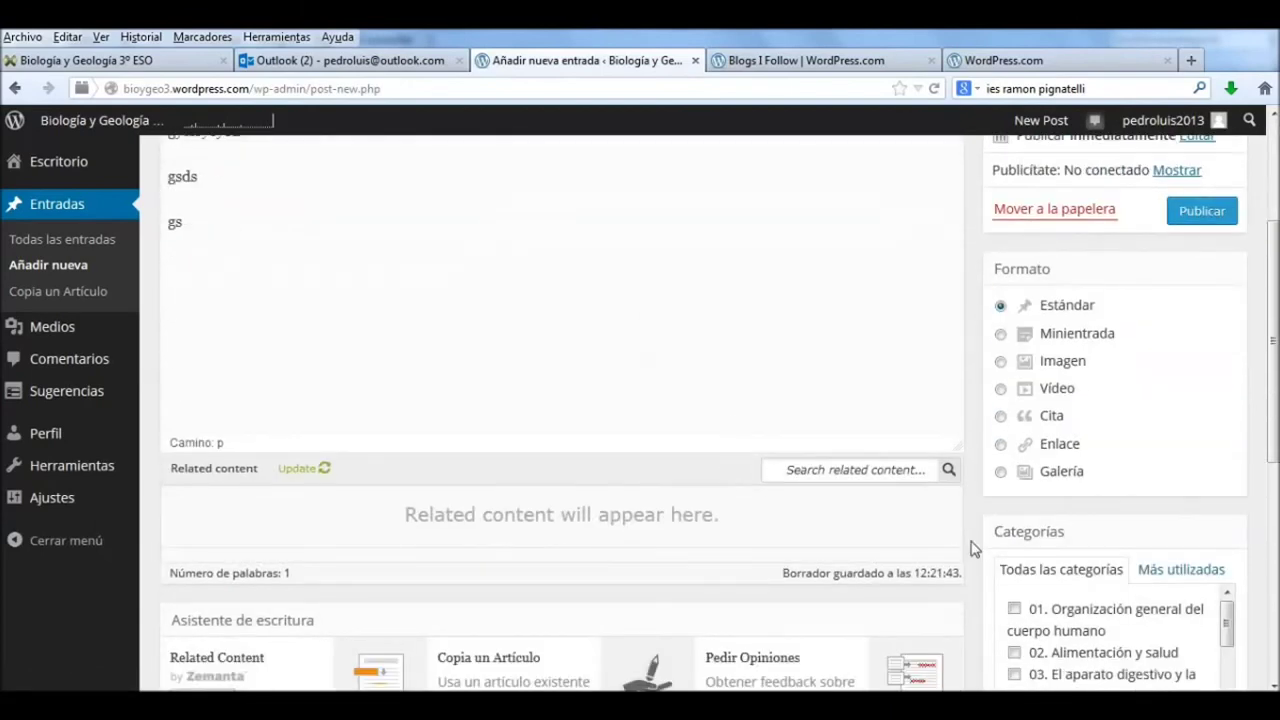
scroll(975, 550, "down", 2)
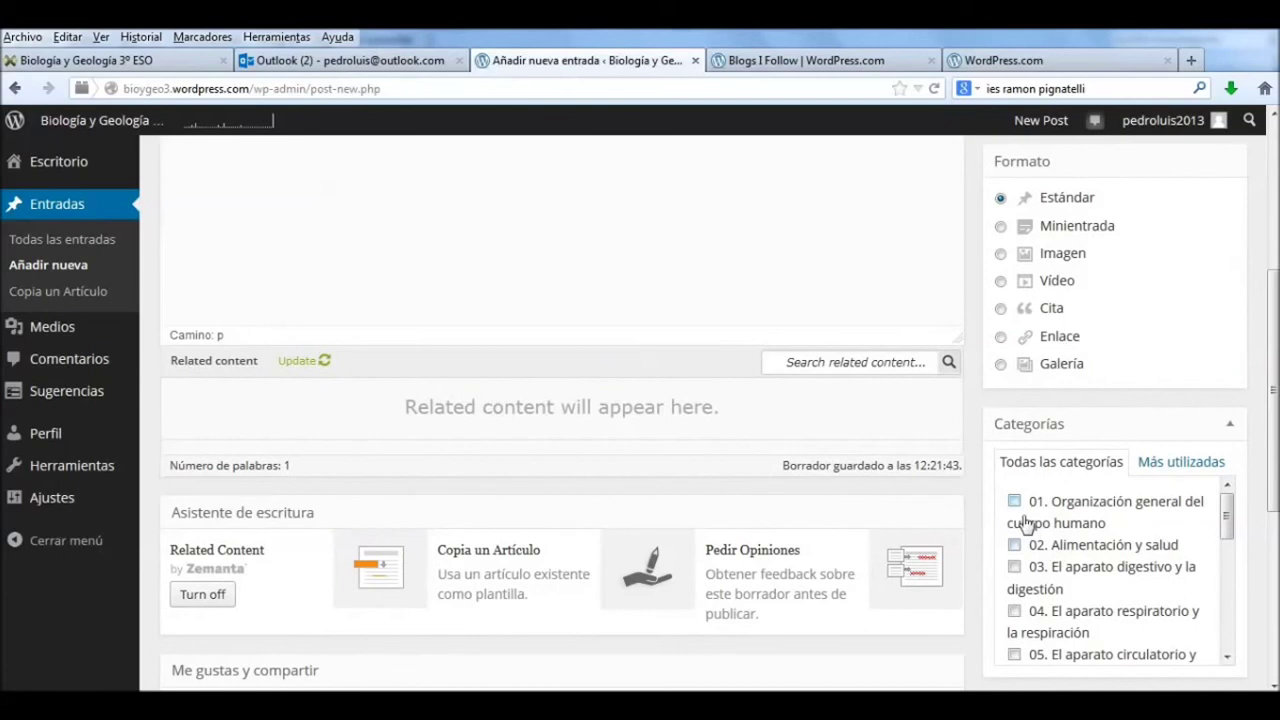
scroll(1045, 550, "down", 1)
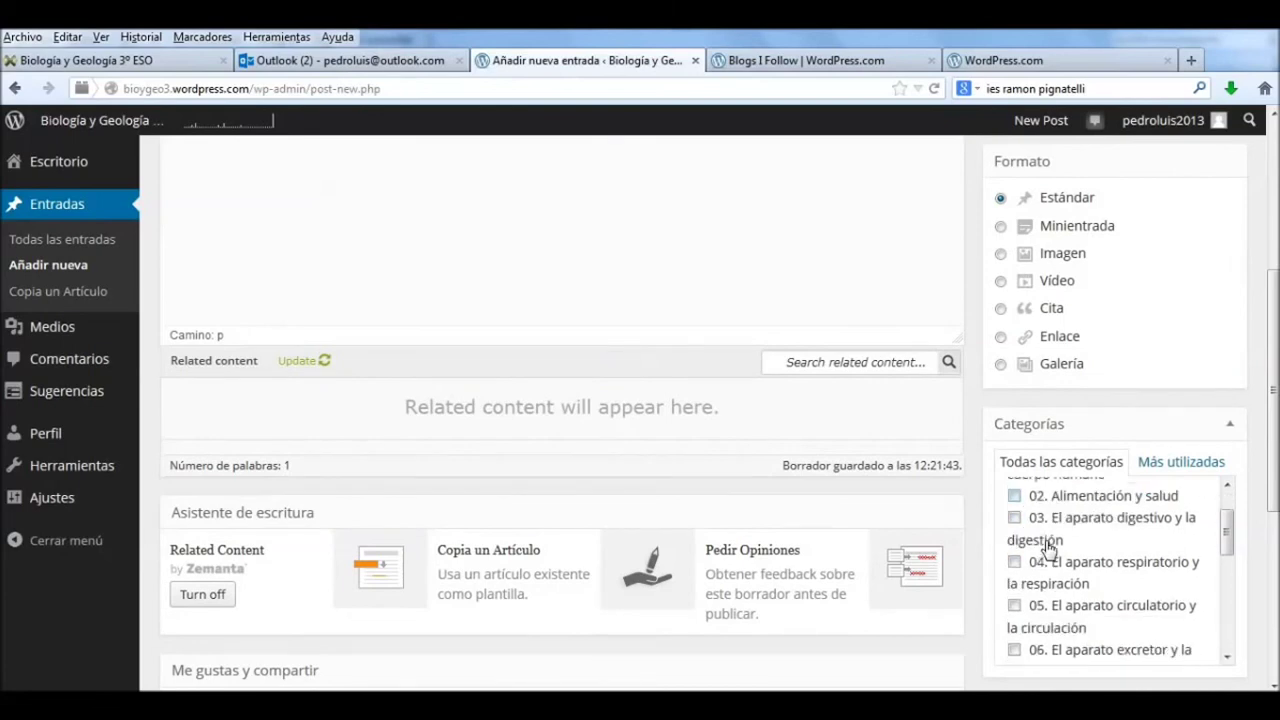
left_click(1014, 597)
scroll(1090, 534, "up", 1)
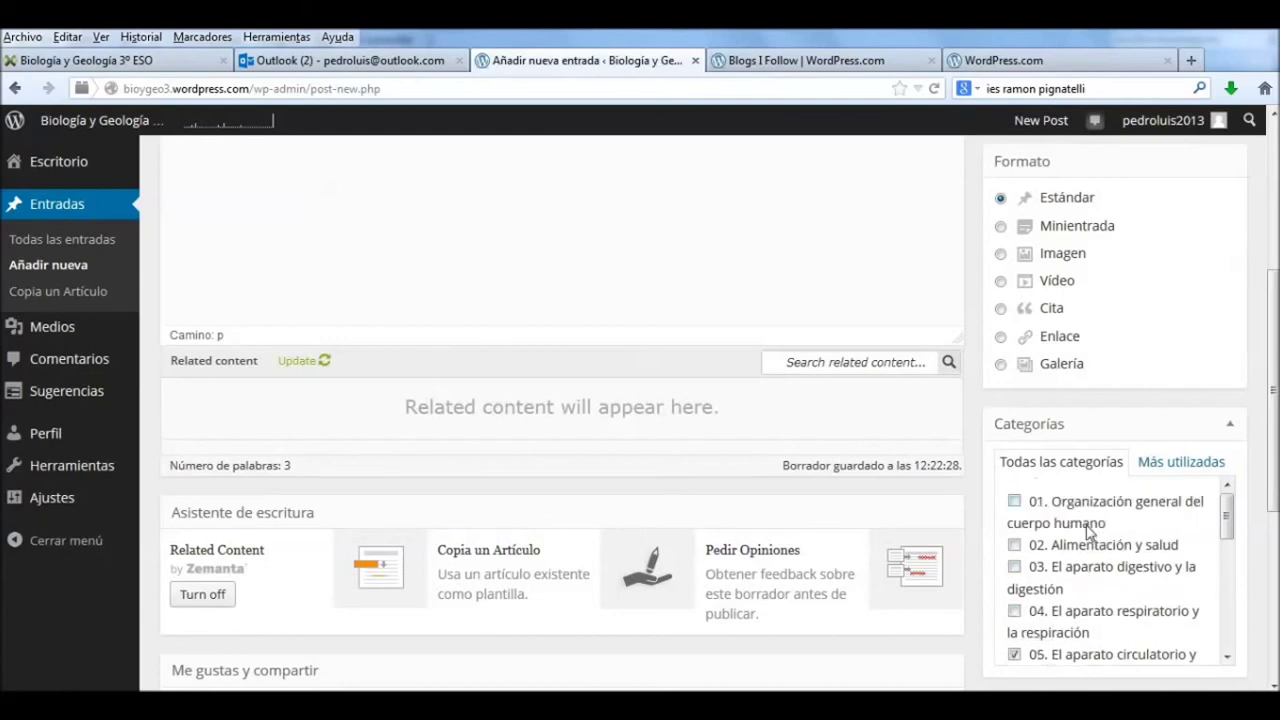
scroll(1092, 342, "up", 4)
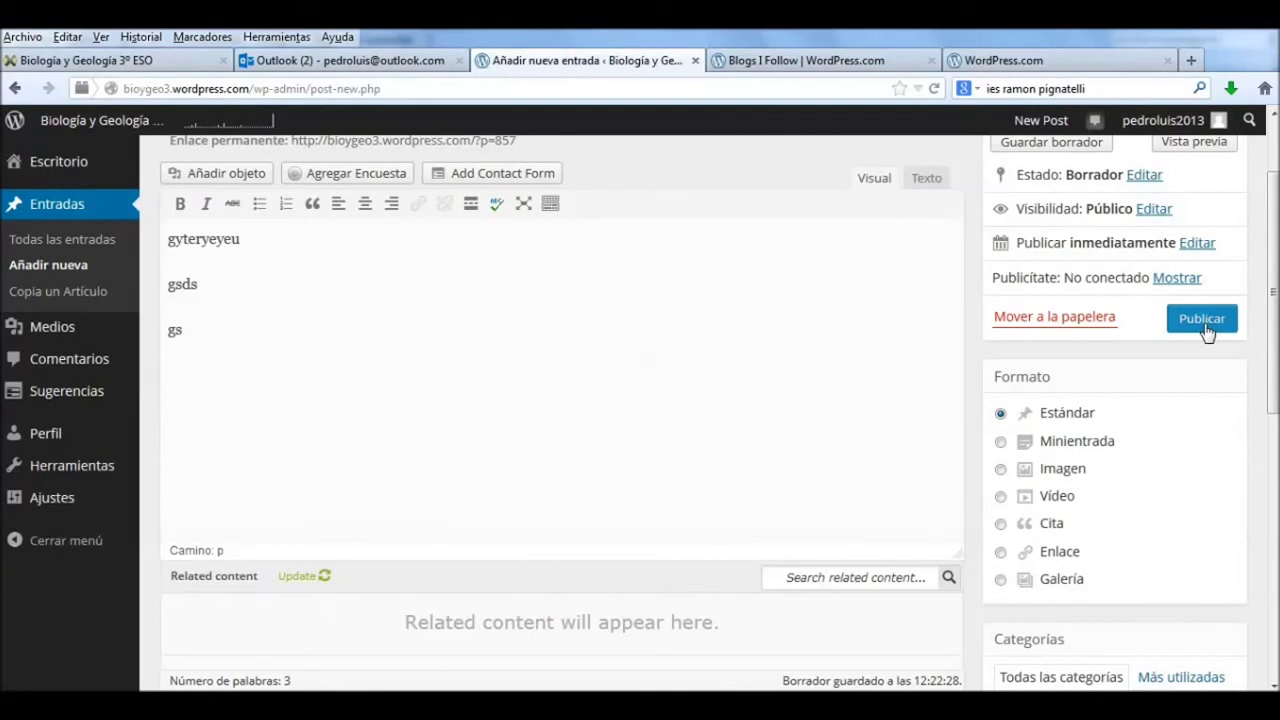
left_click(1203, 320)
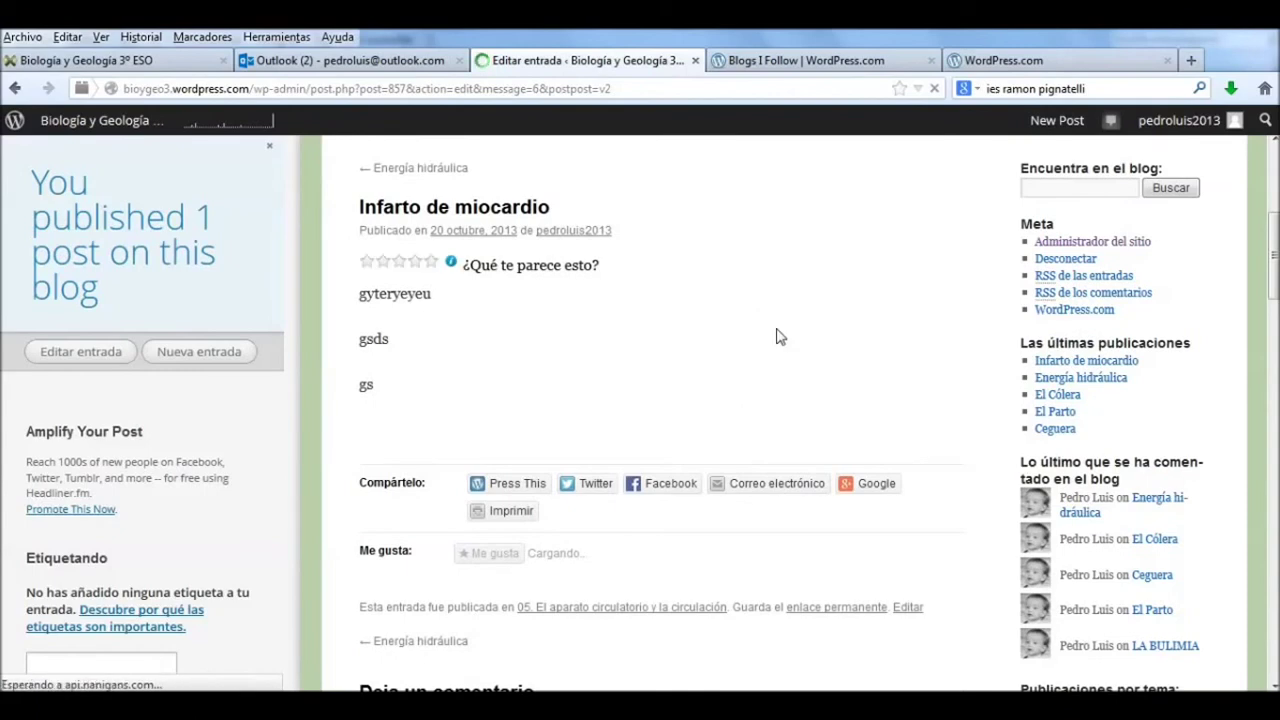
Dismiss the new-post desktop notification
scroll(530, 307, "down", 2)
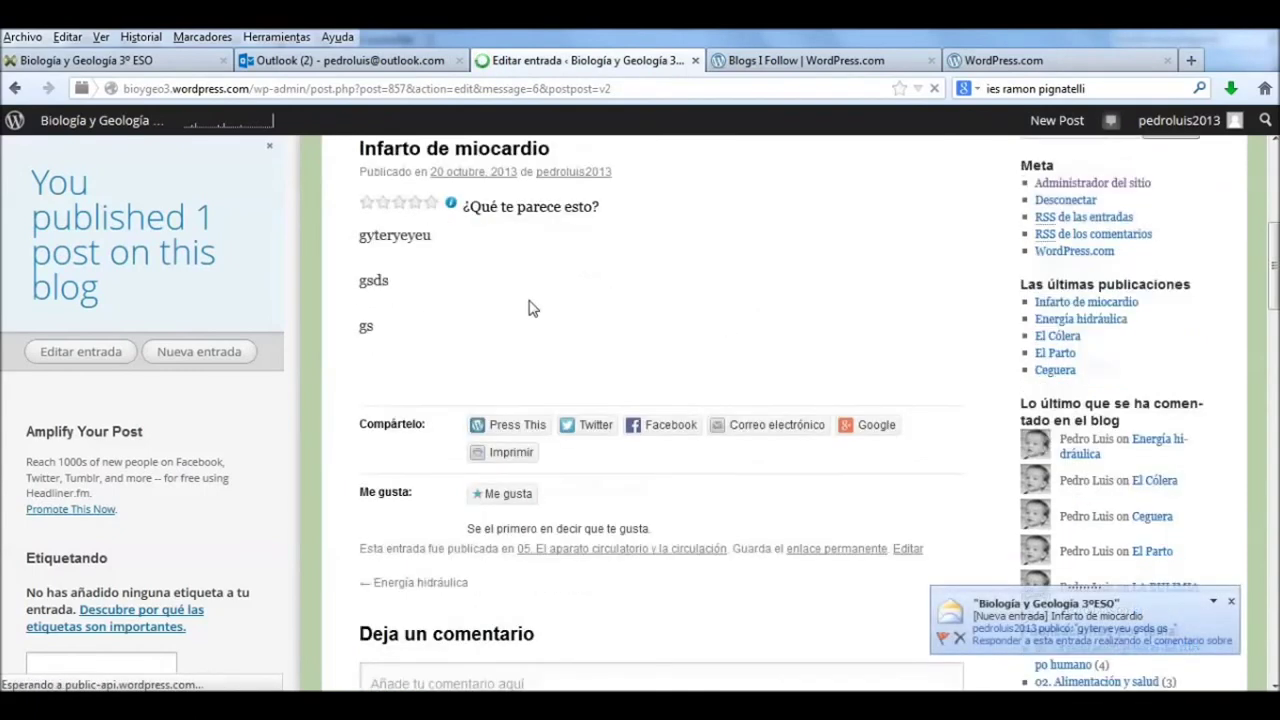
left_click(1232, 605)
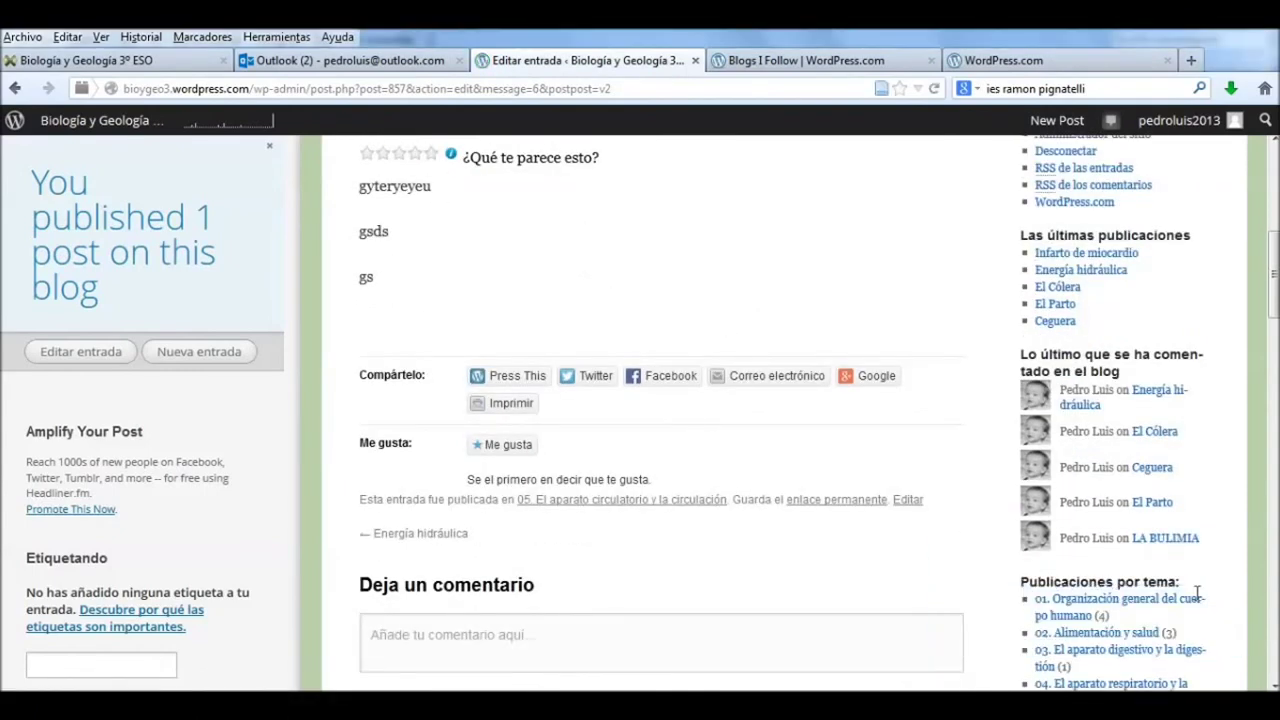
scroll(740, 455, "up", 4)
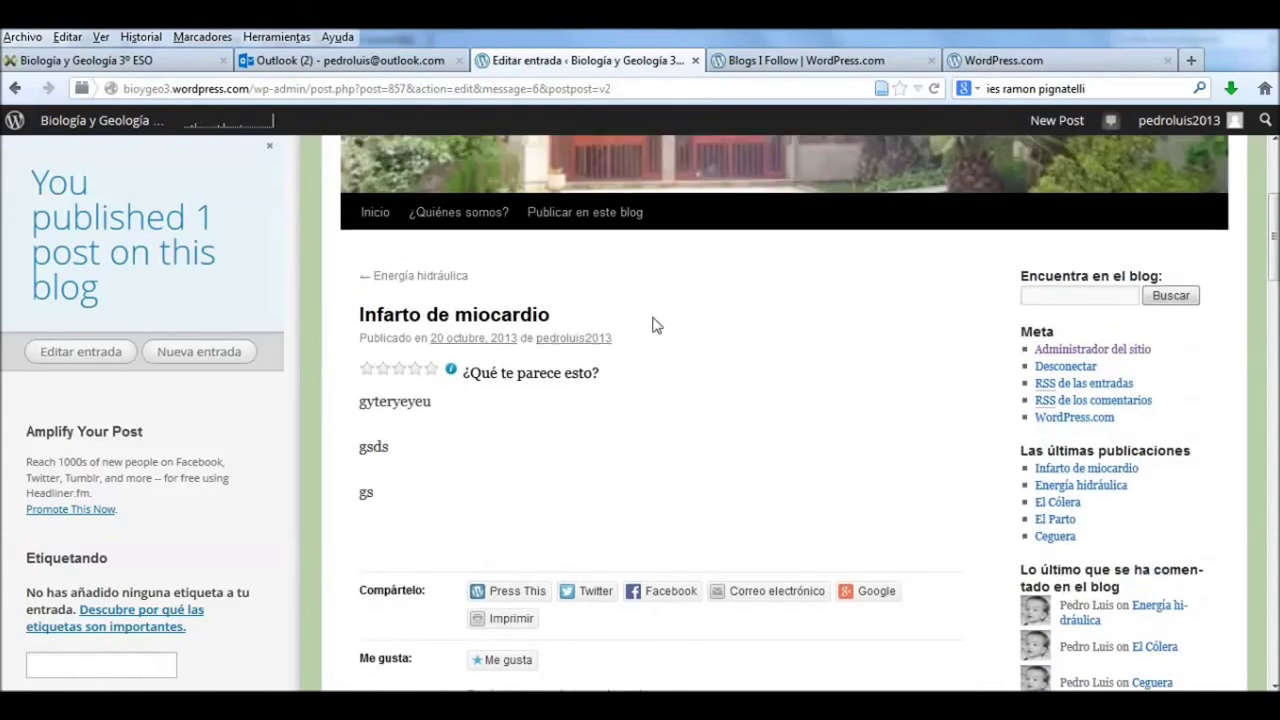
scroll(657, 323, "up", 4)
scroll(631, 309, "down", 1)
scroll(631, 309, "down", 4)
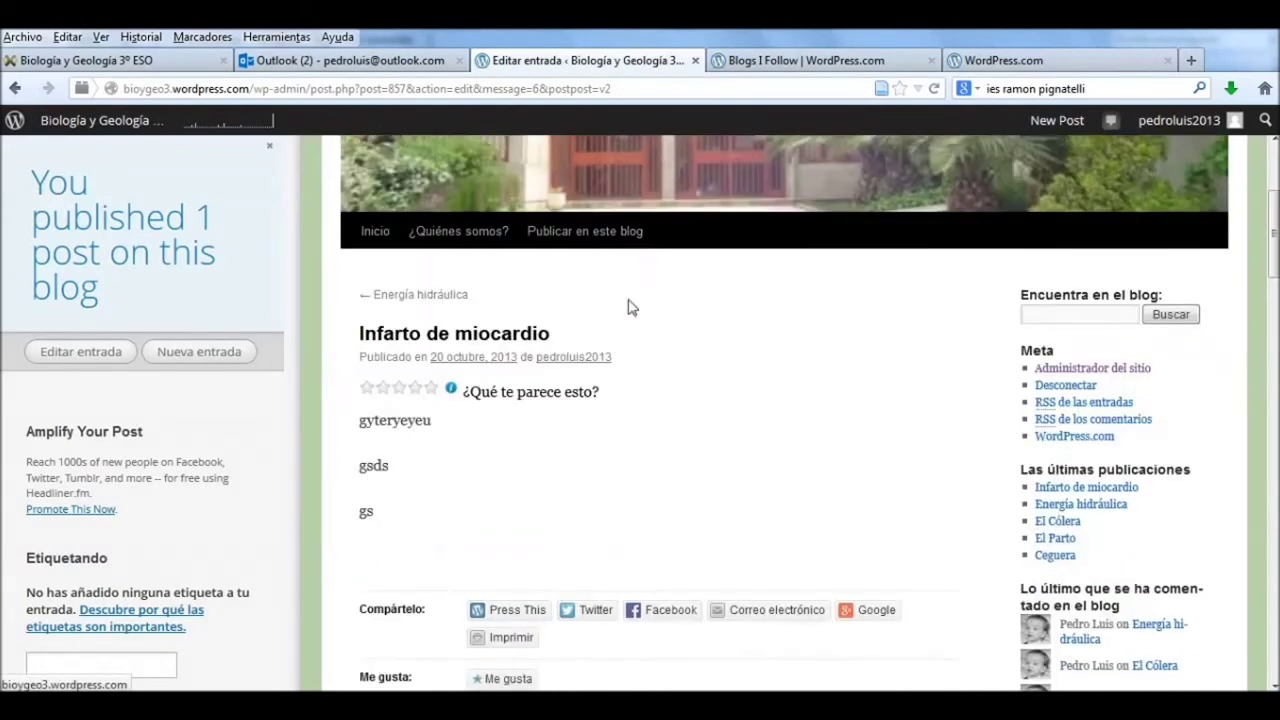
scroll(629, 306, "up", 5)
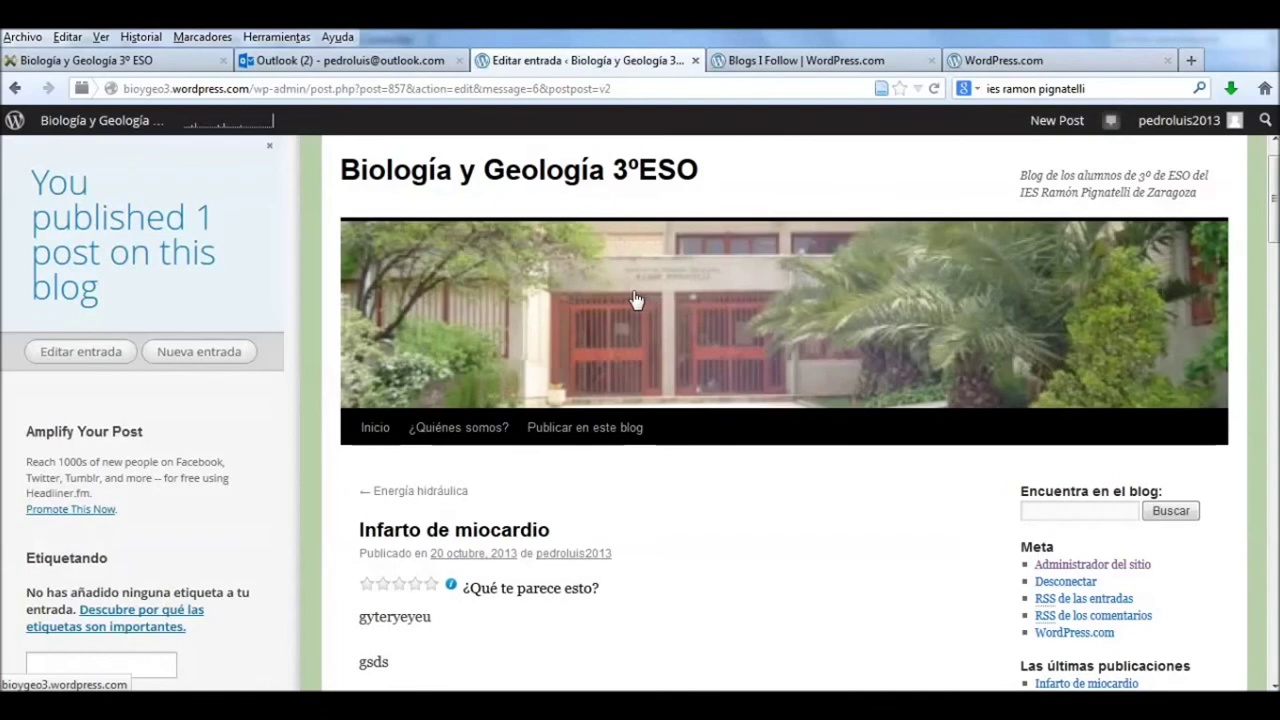
Open the blog's front page and scroll to the 'Infarto de miocardio' post and its category 05 line
left_click(607, 299)
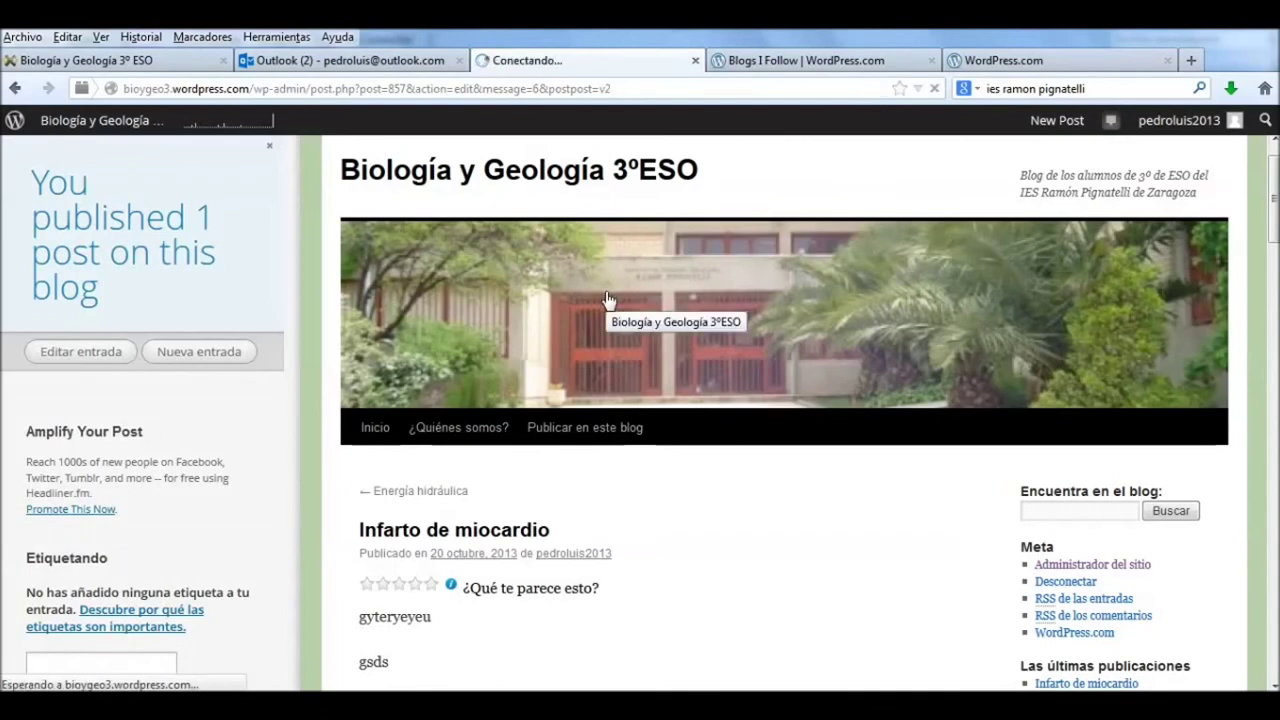
scroll(607, 303, "down", 2)
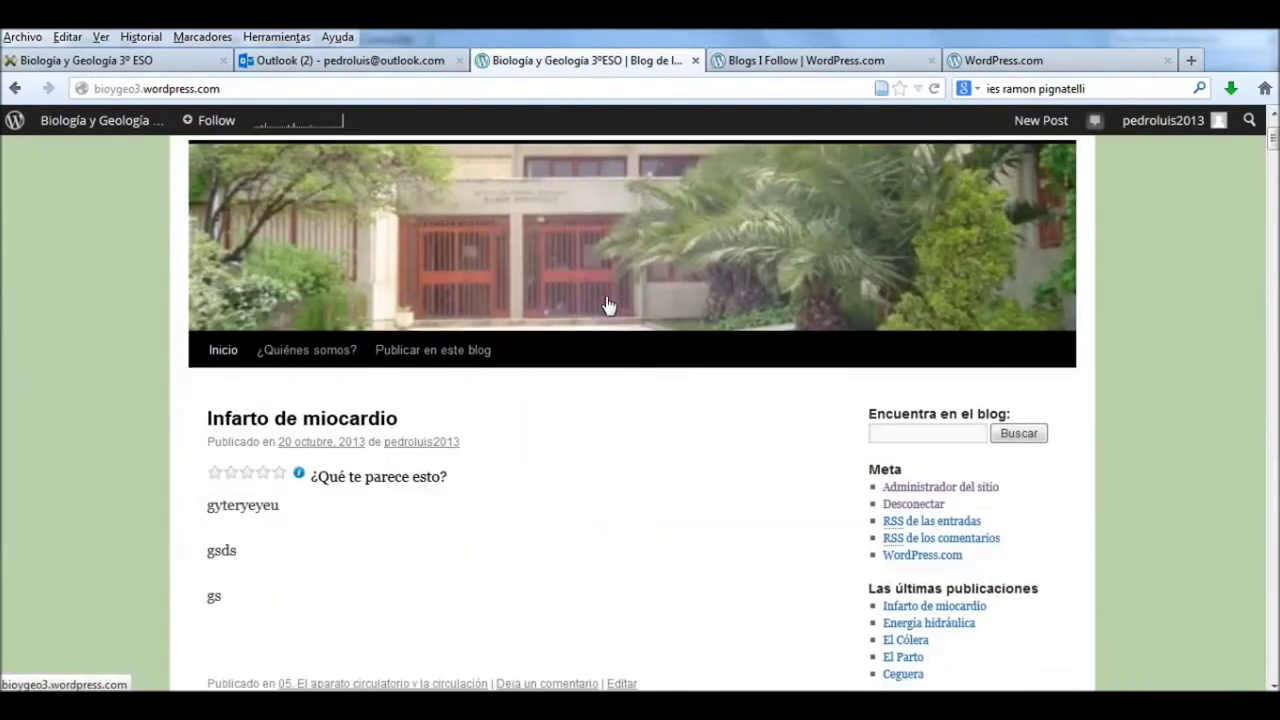
scroll(607, 303, "down", 5)
left_click(201, 293)
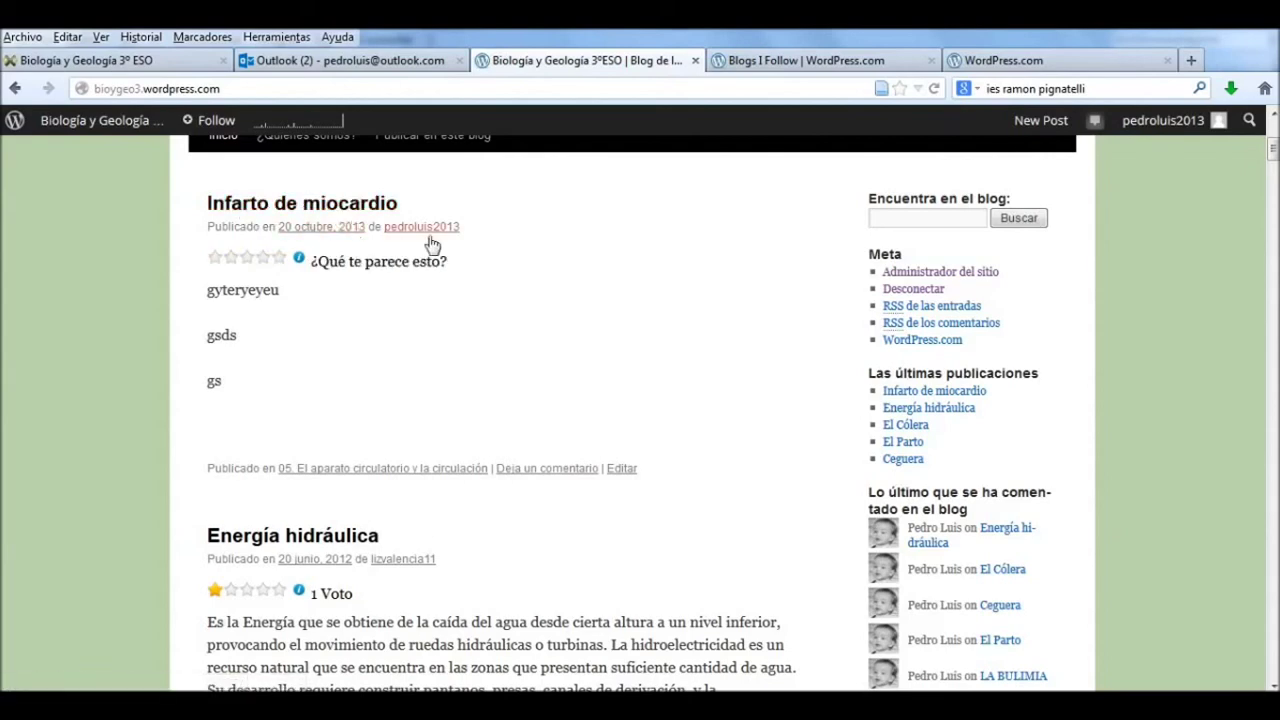
scroll(374, 257, "down", 4)
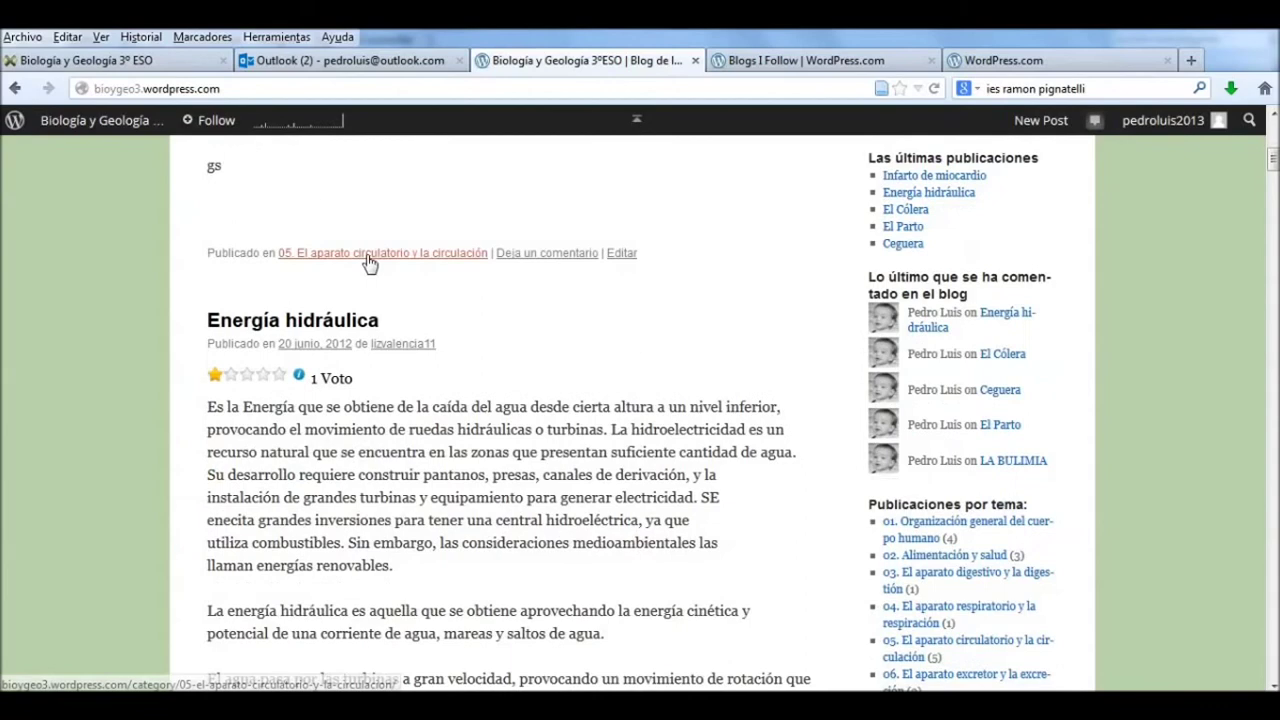